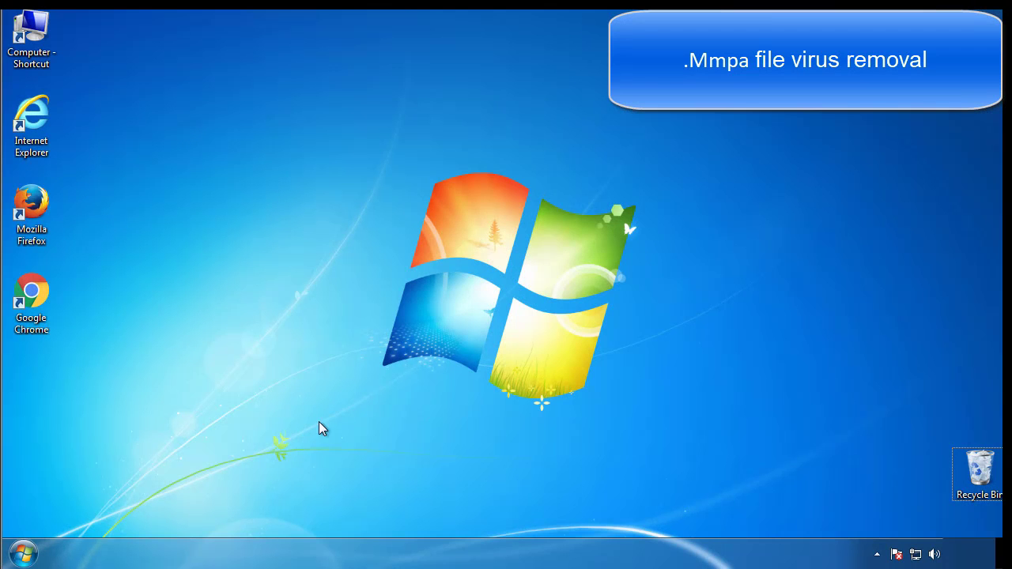
Step: Enable minimal Safe boot in System Configuration (msconfig), restart the computer, and close the safe mode help window
click(24, 554)
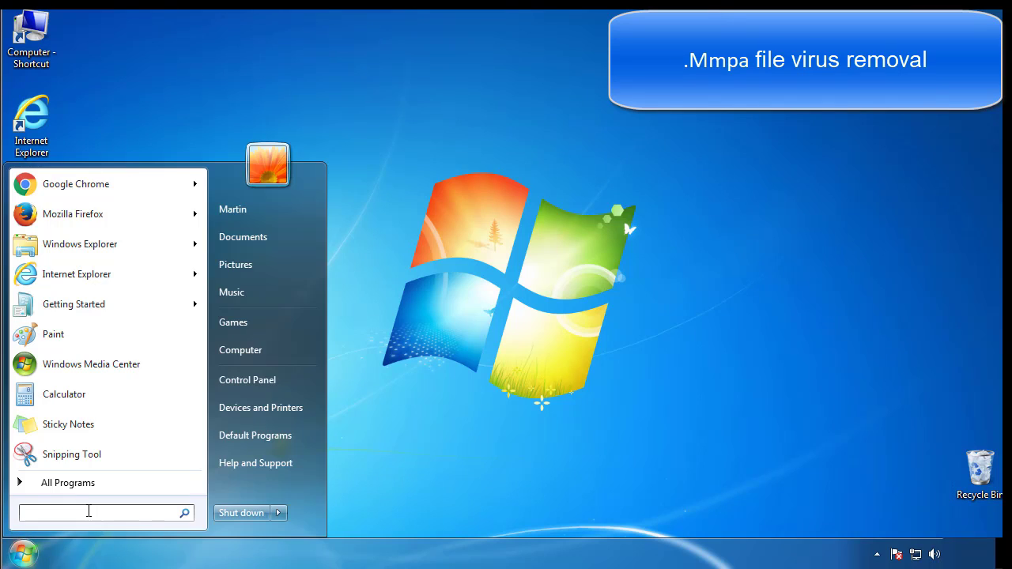
text(msconfig)
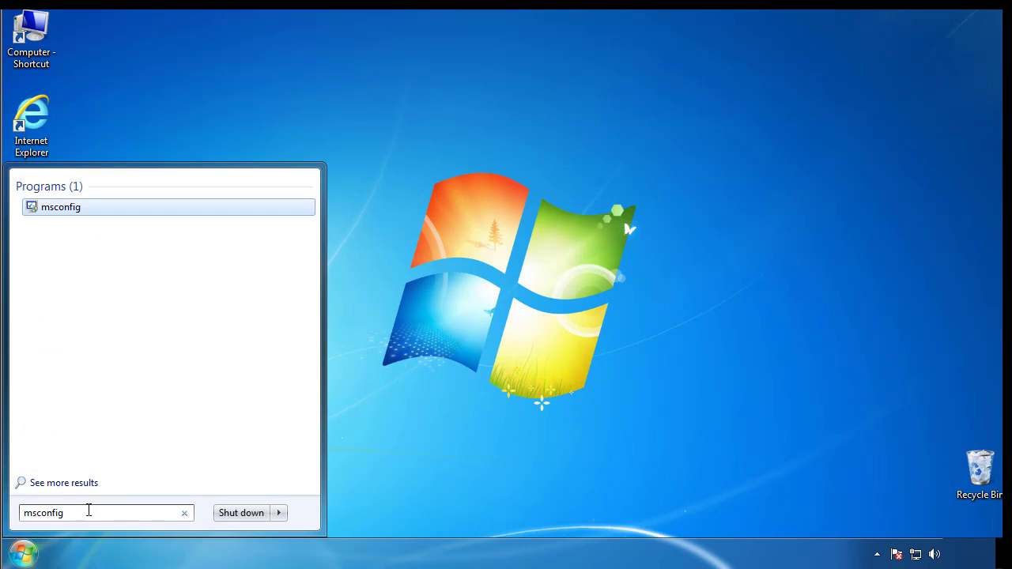
key(Return)
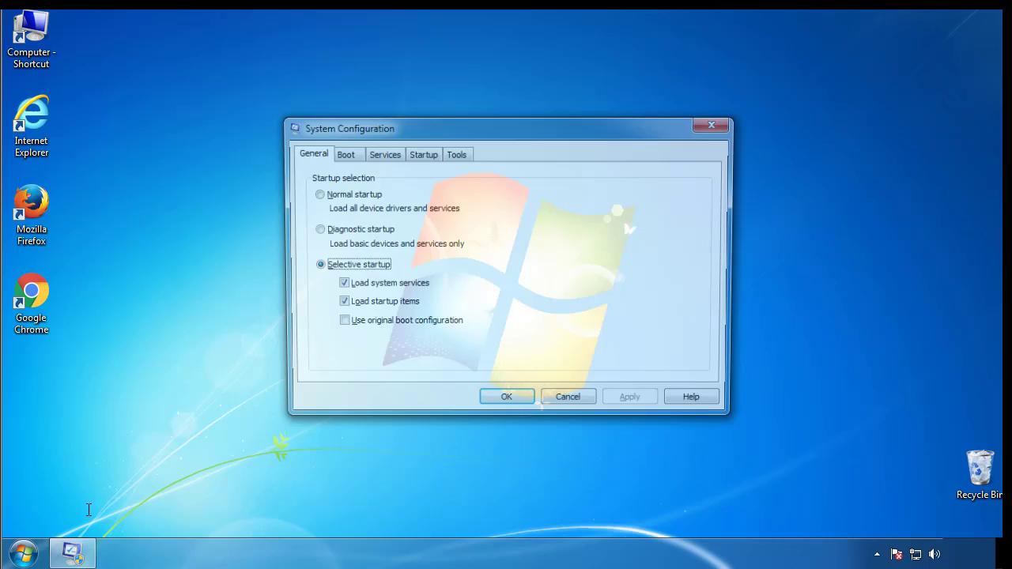
click(342, 154)
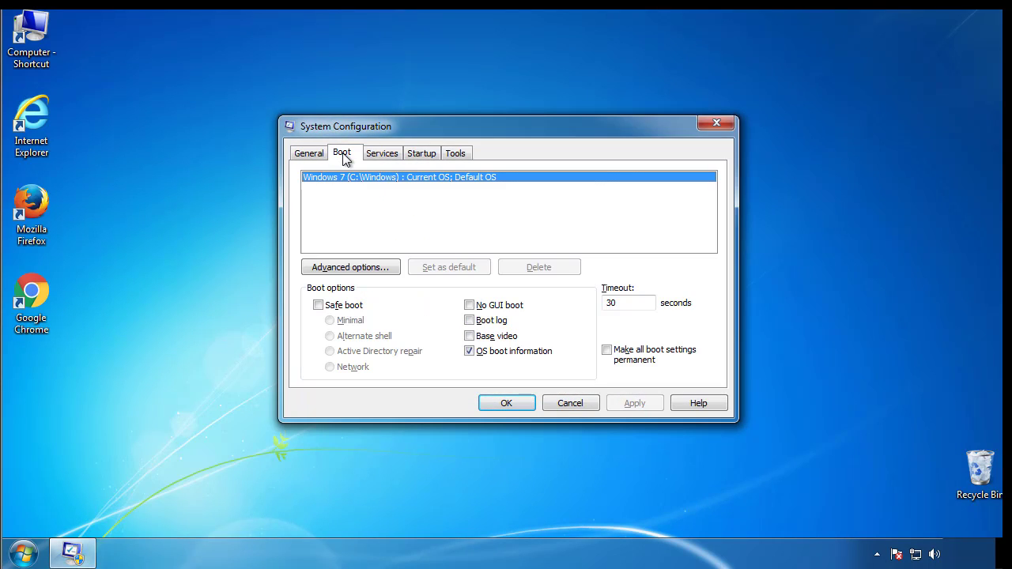
click(318, 305)
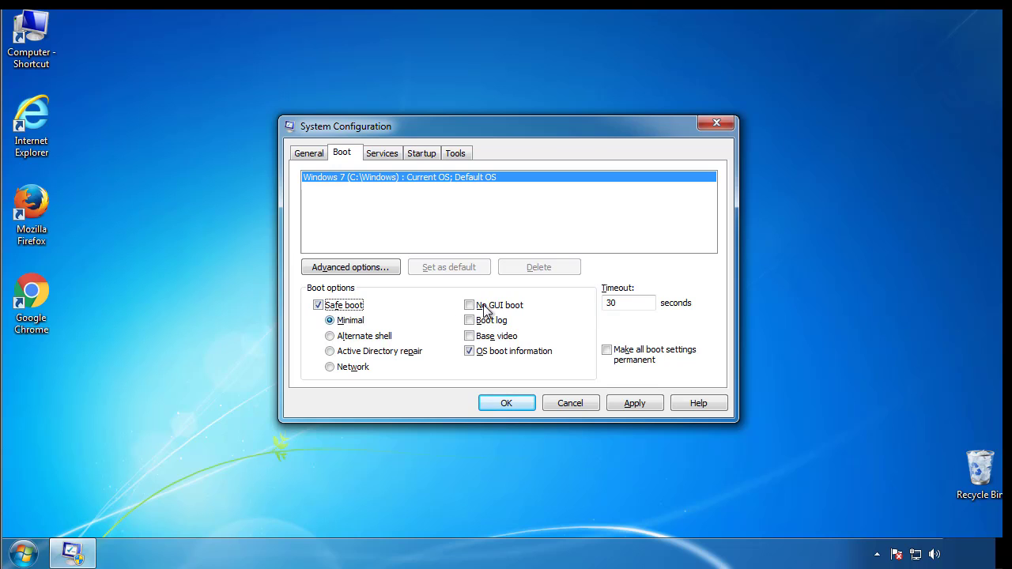
click(513, 404)
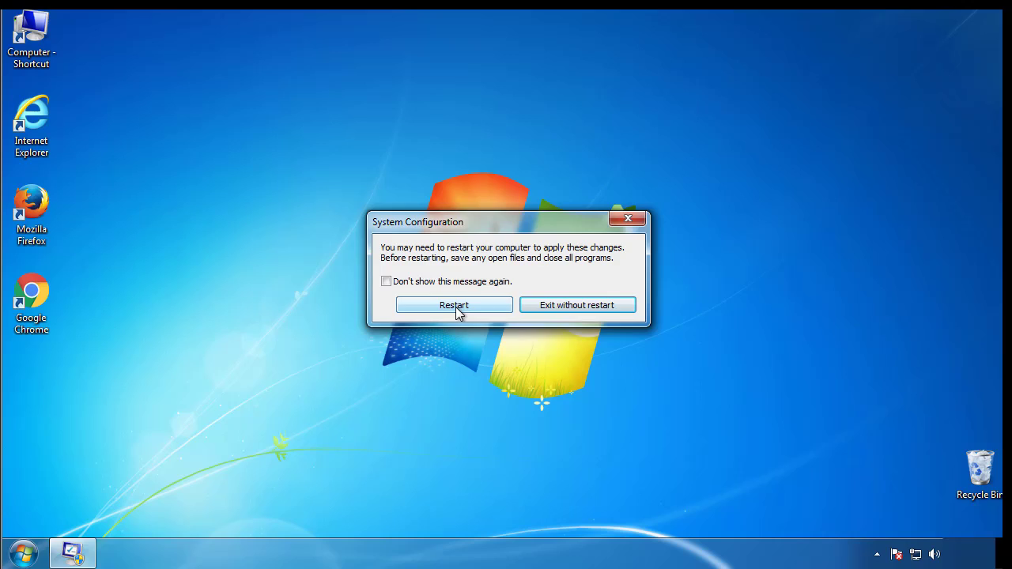
click(457, 307)
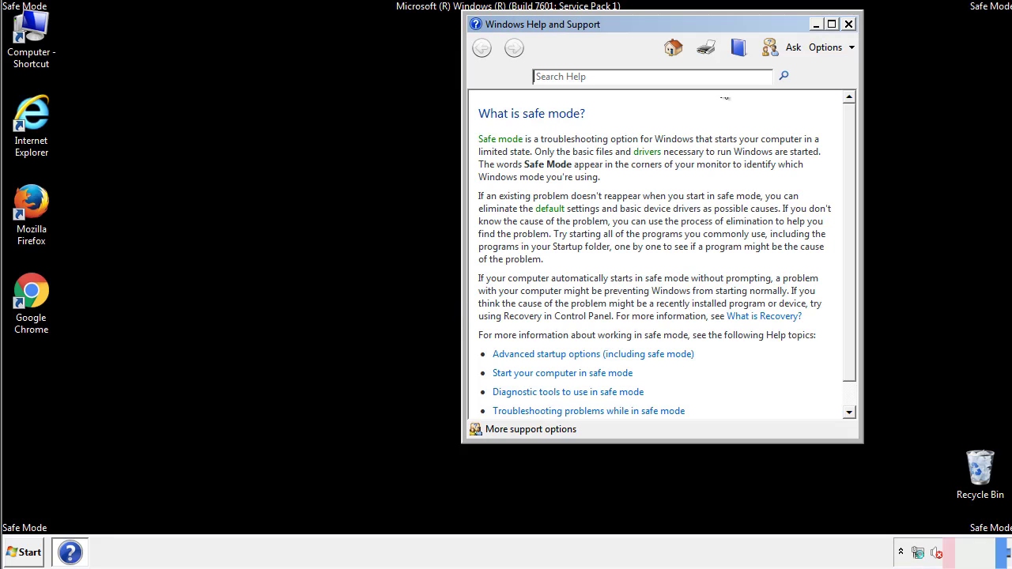
click(849, 24)
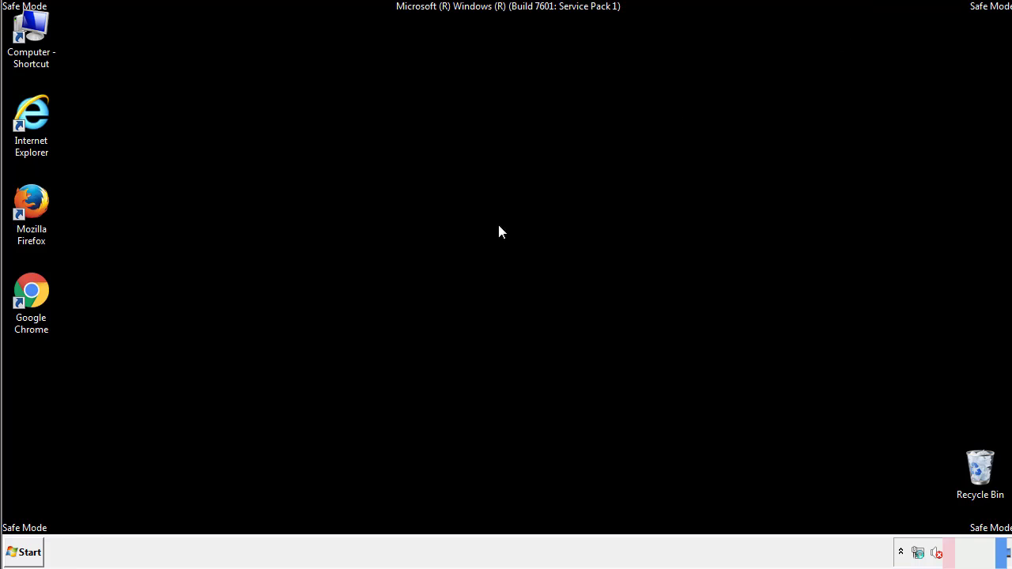
Step: Set Folder Options in Control Panel to show hidden files, folders, and drives, and close Control Panel
click(30, 551)
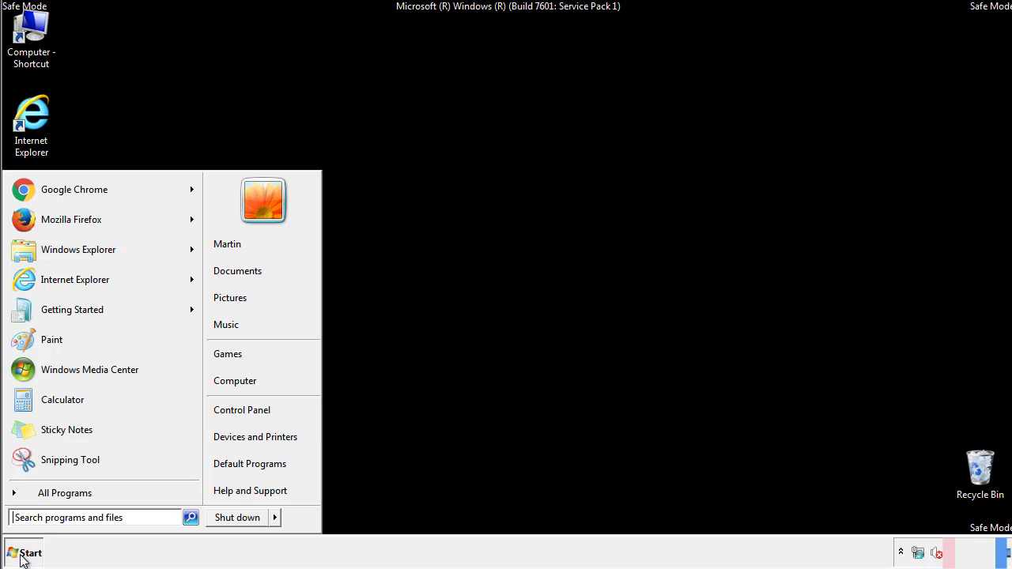
click(254, 406)
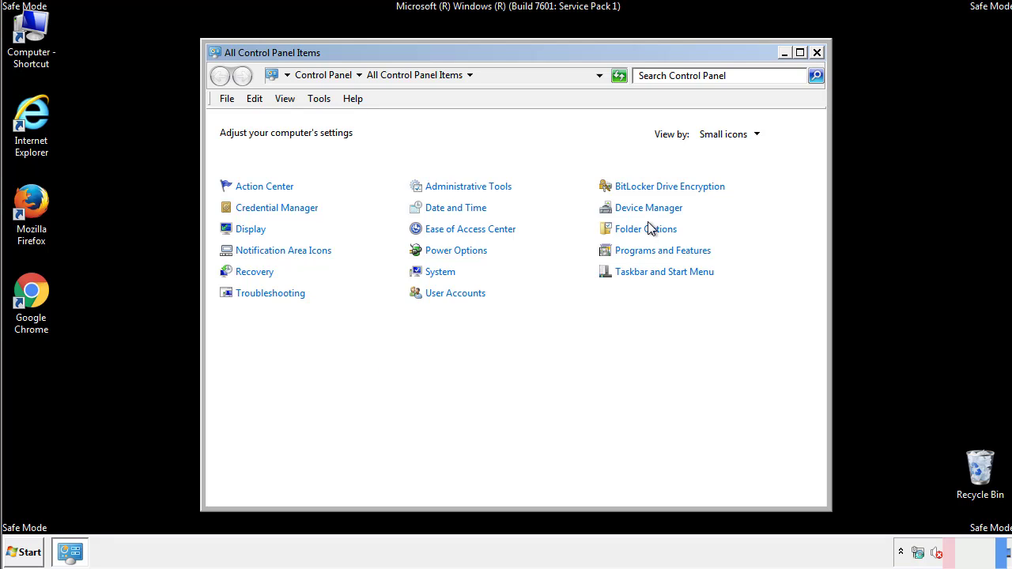
click(647, 229)
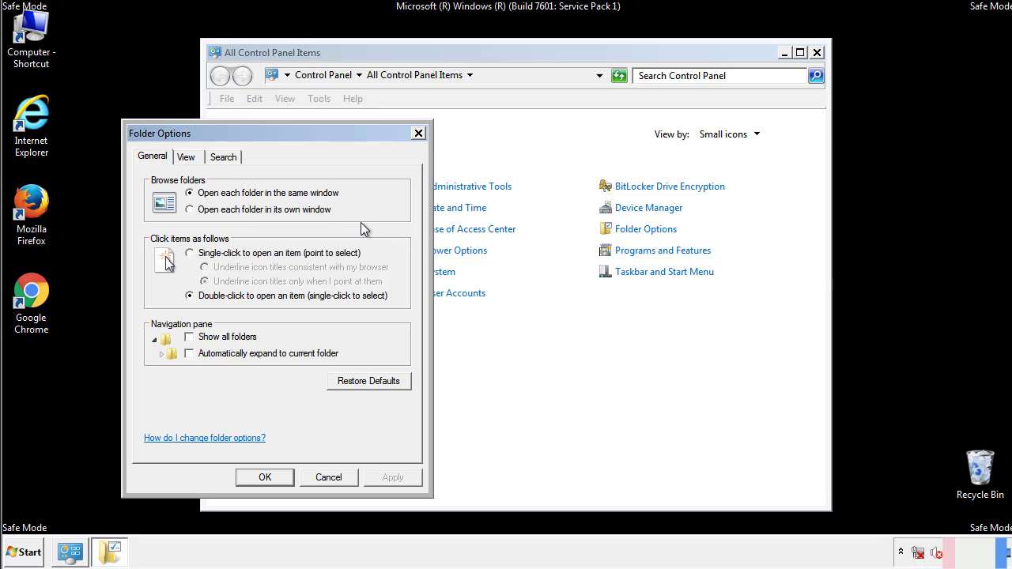
click(188, 159)
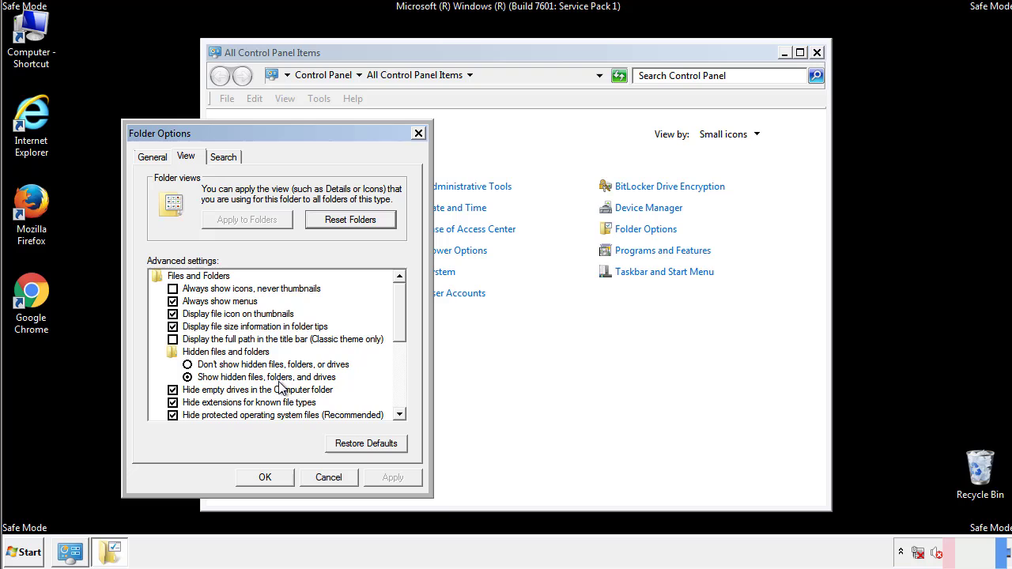
click(273, 475)
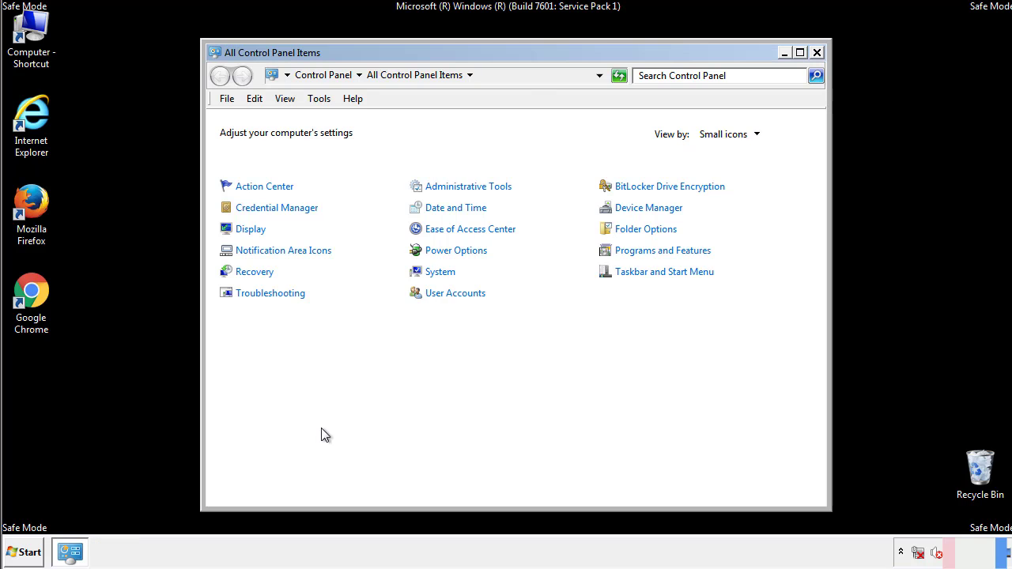
click(817, 52)
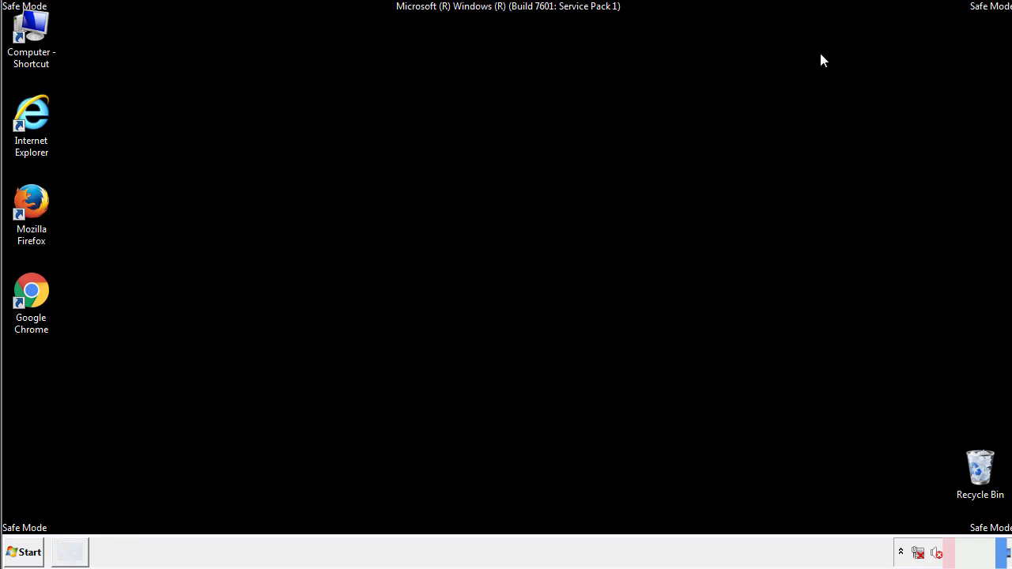
Step: Browse from Computer to the folder C:\Windows\System32\drivers\etc
double_click(41, 27)
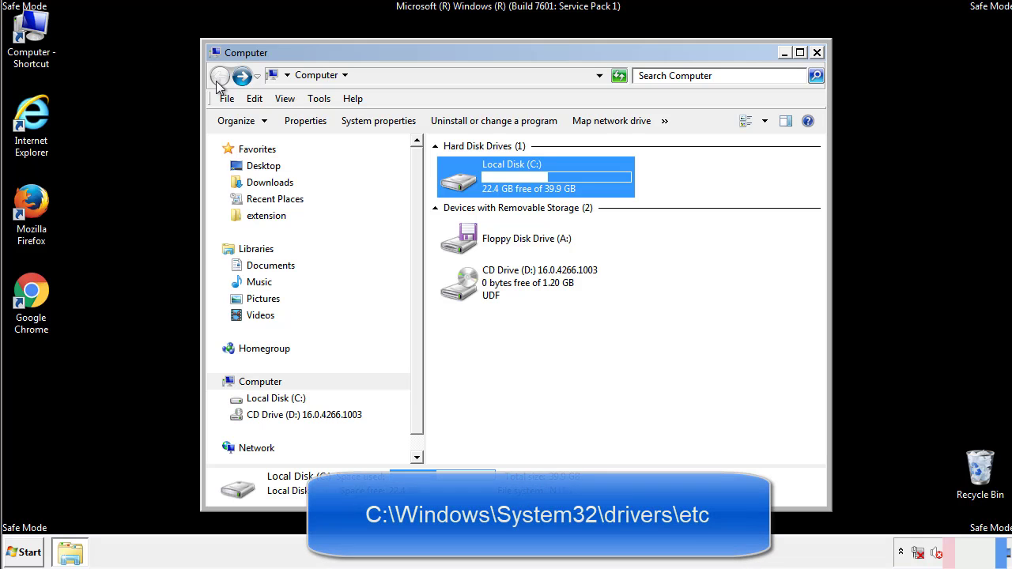
double_click(456, 179)
click(462, 291)
double_click(462, 291)
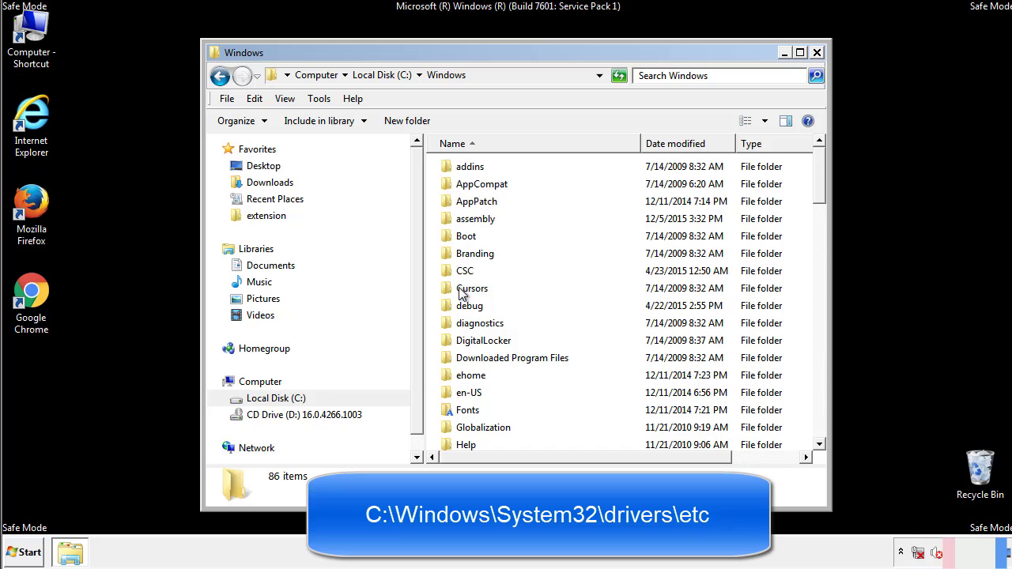
scroll(466, 357, down, 2)
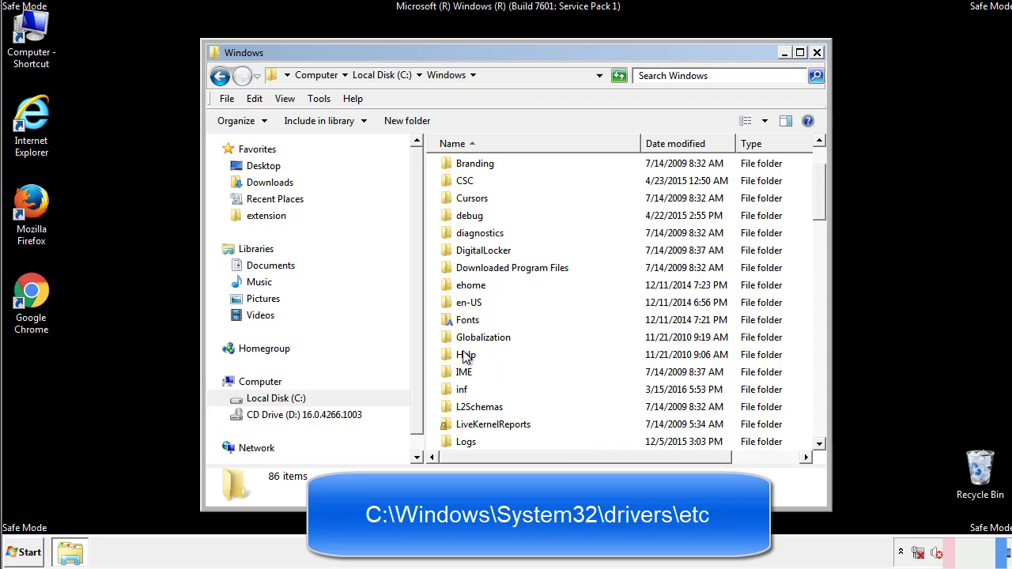
scroll(466, 357, down, 7)
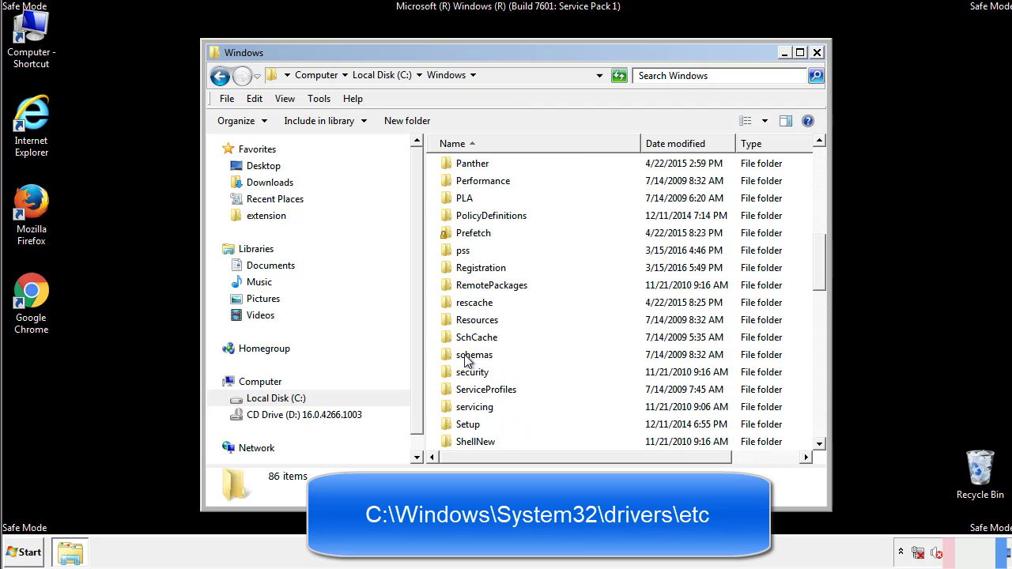
scroll(467, 357, down, 2)
double_click(479, 409)
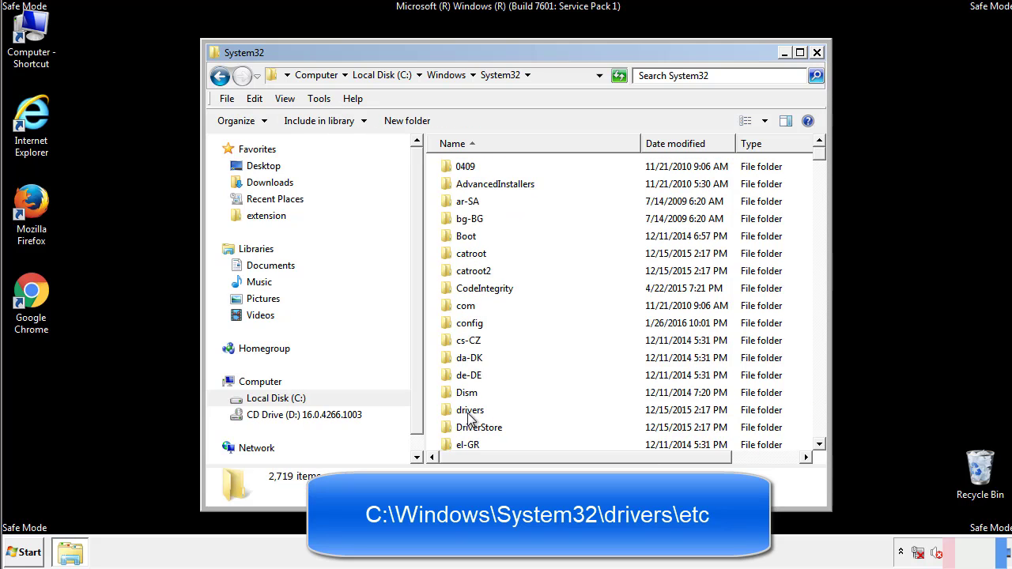
double_click(469, 411)
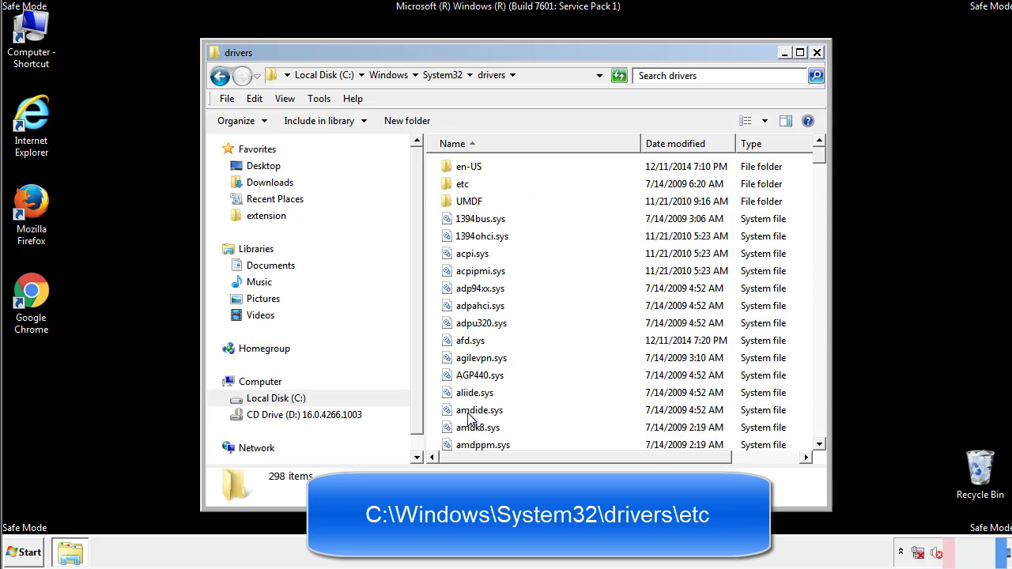
double_click(454, 187)
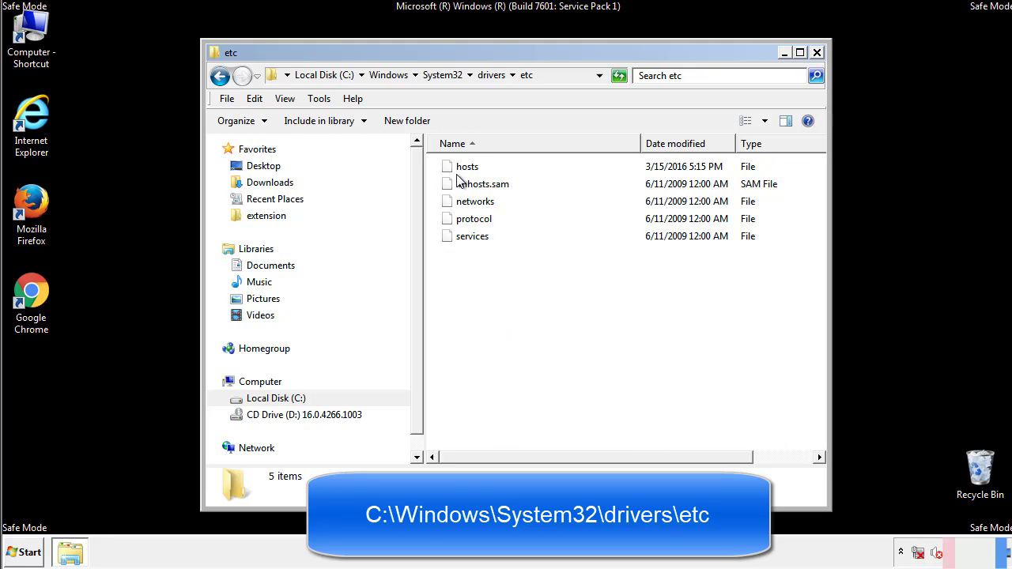
Step: Open the hosts file with Notepad and move its window fully into view
double_click(459, 167)
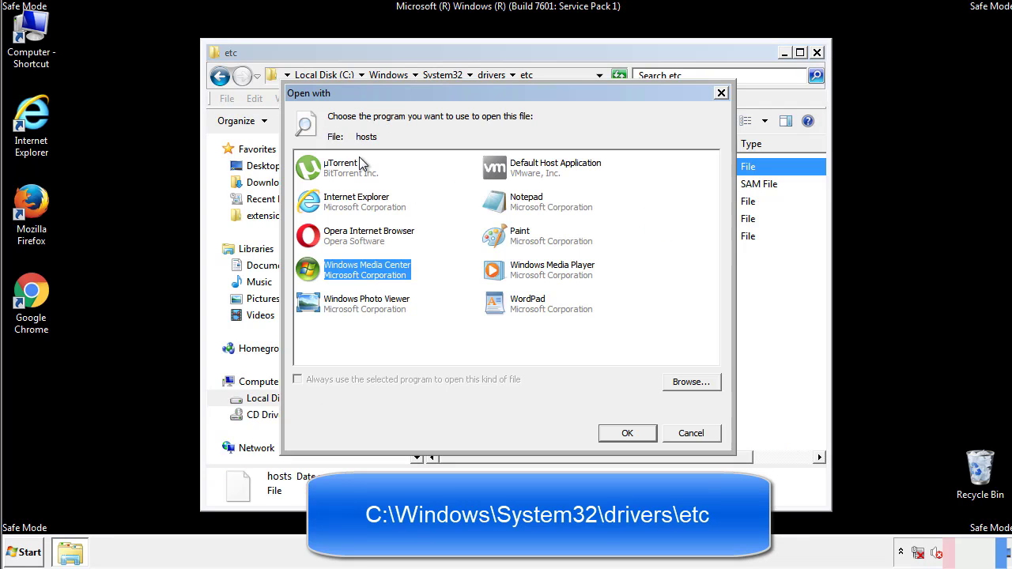
click(512, 207)
click(626, 433)
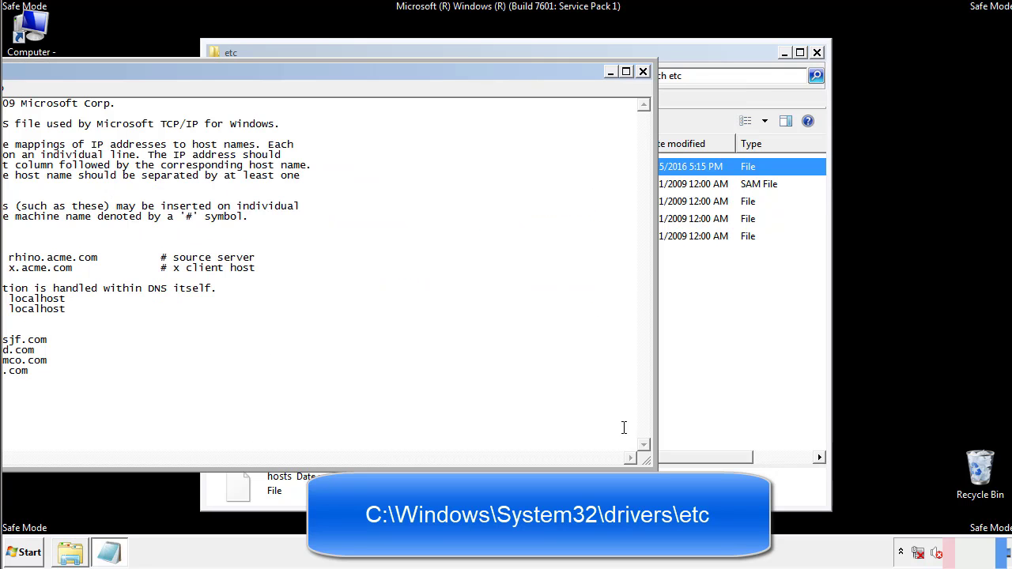
drag(413, 71, 644, 86)
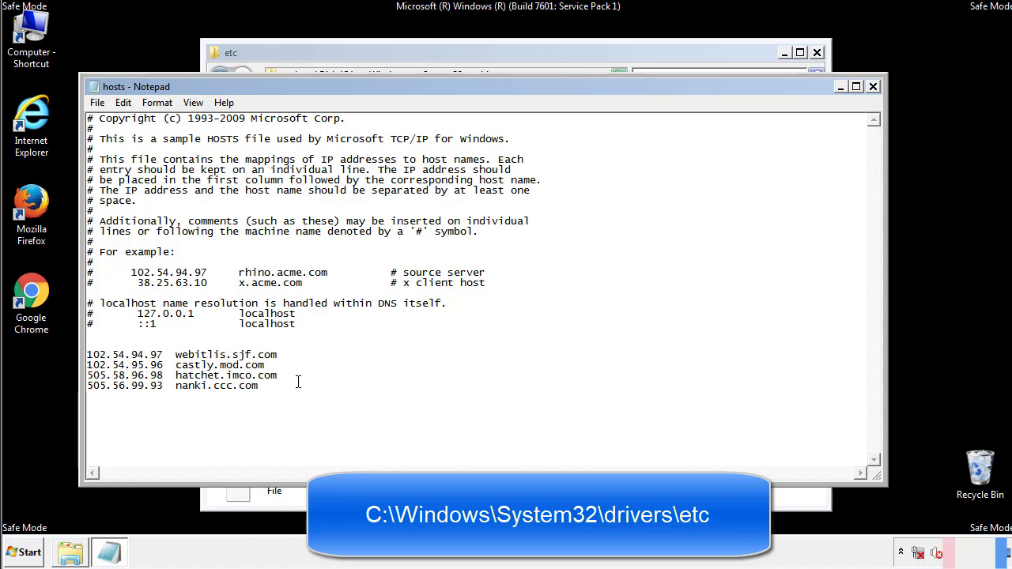
Step: Delete the four host entries from webitlis.sjf.com to nanki.ccc.com, save and close the hosts file, and close the etc folder
drag(283, 387, 87, 353)
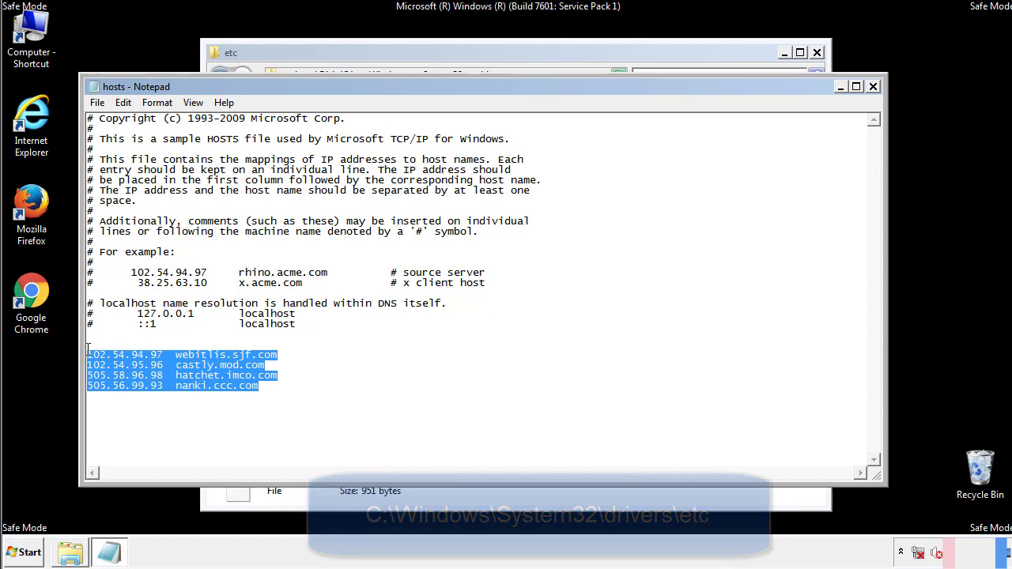
key(Delete)
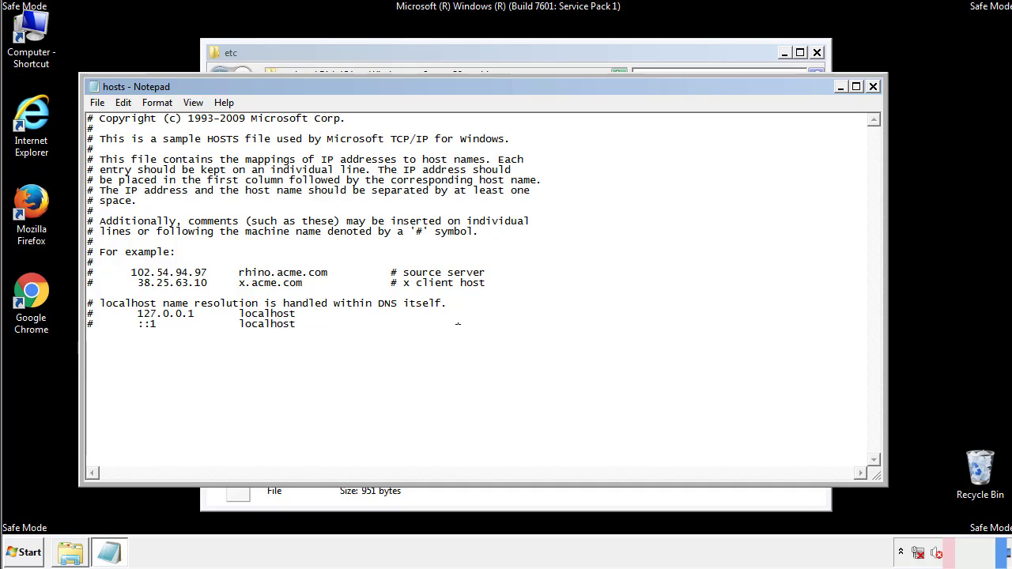
click(873, 87)
click(446, 289)
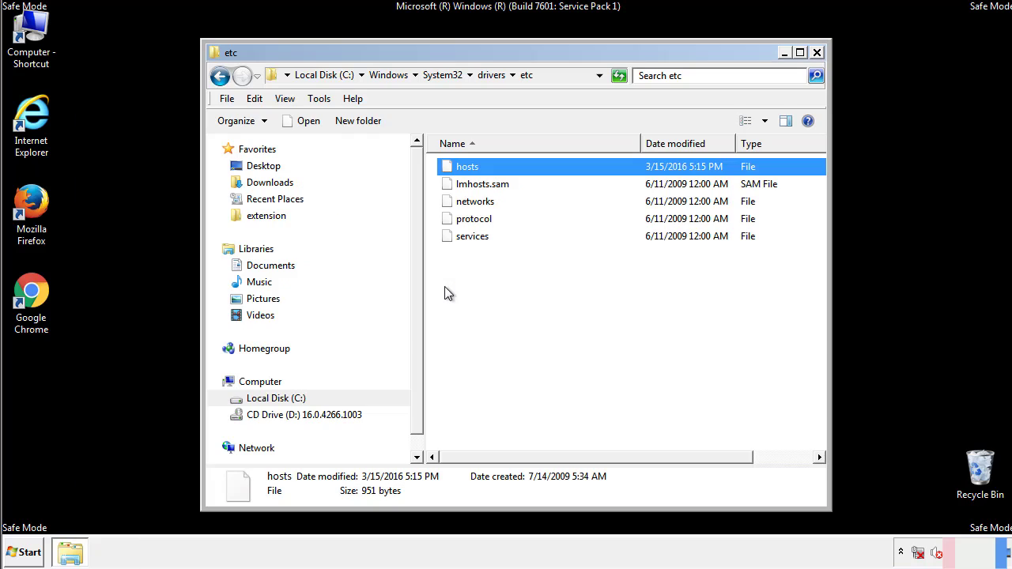
click(445, 293)
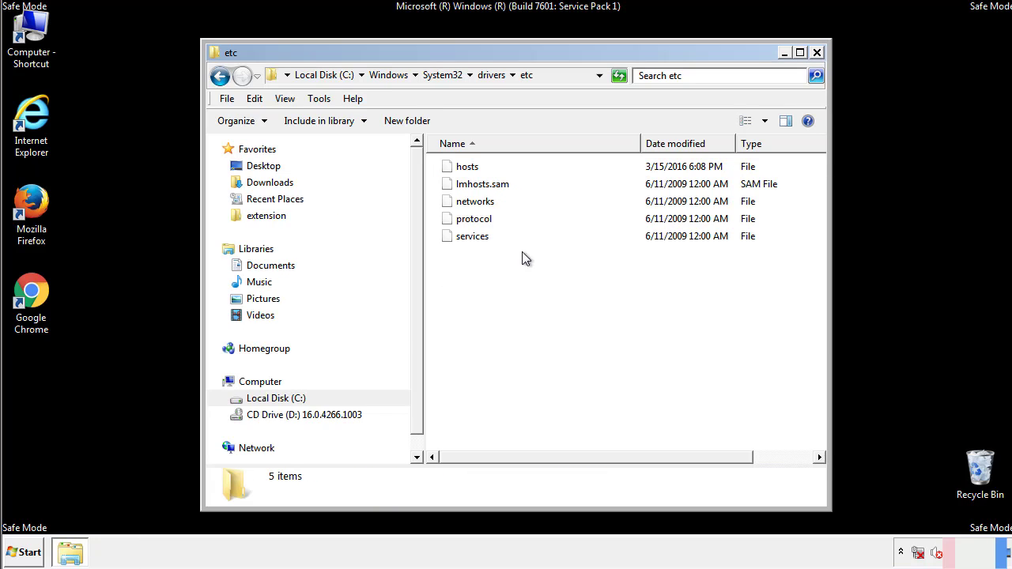
click(817, 53)
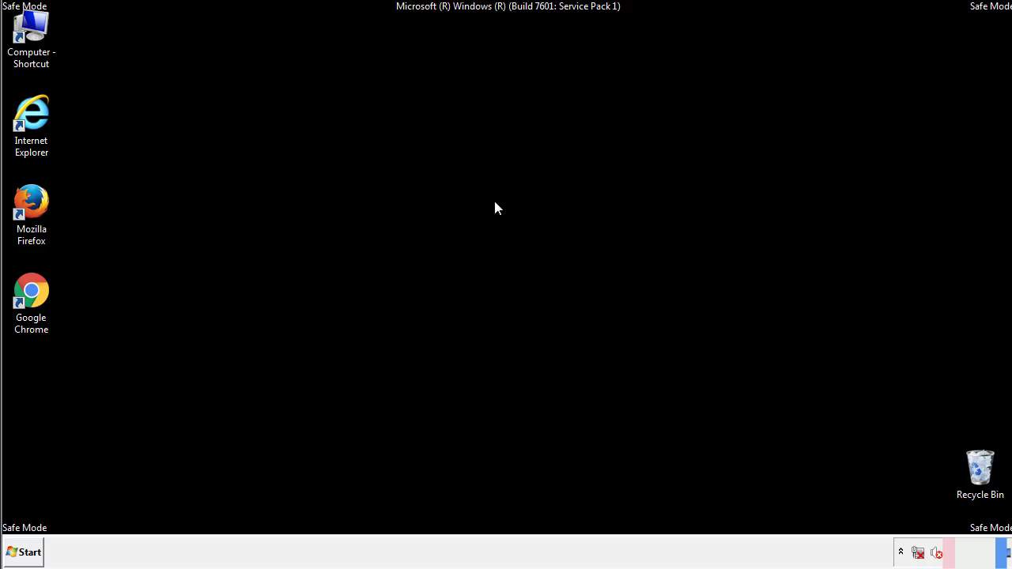
Step: Open the current user's Startup programs folder in a file window
click(25, 553)
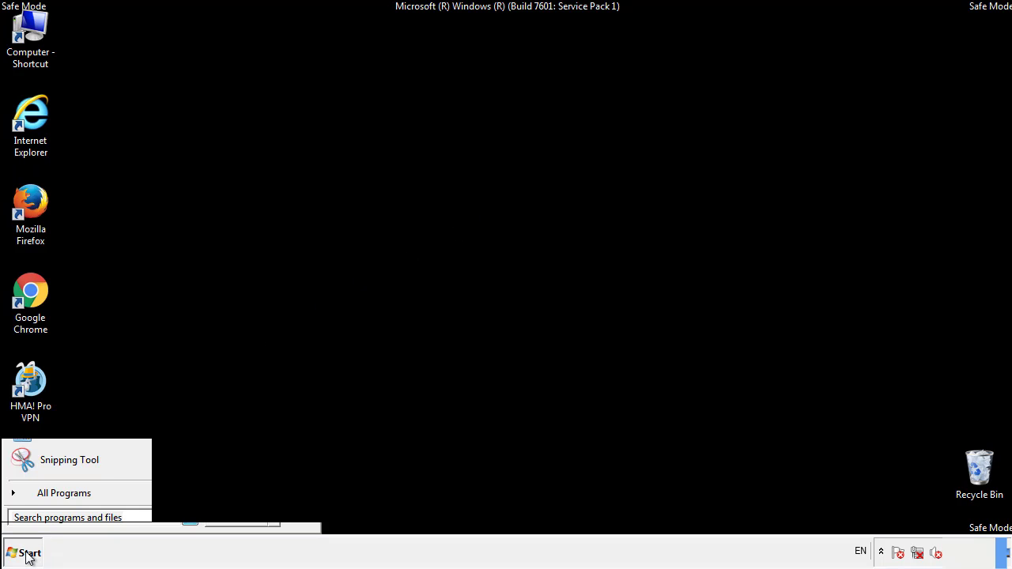
click(45, 499)
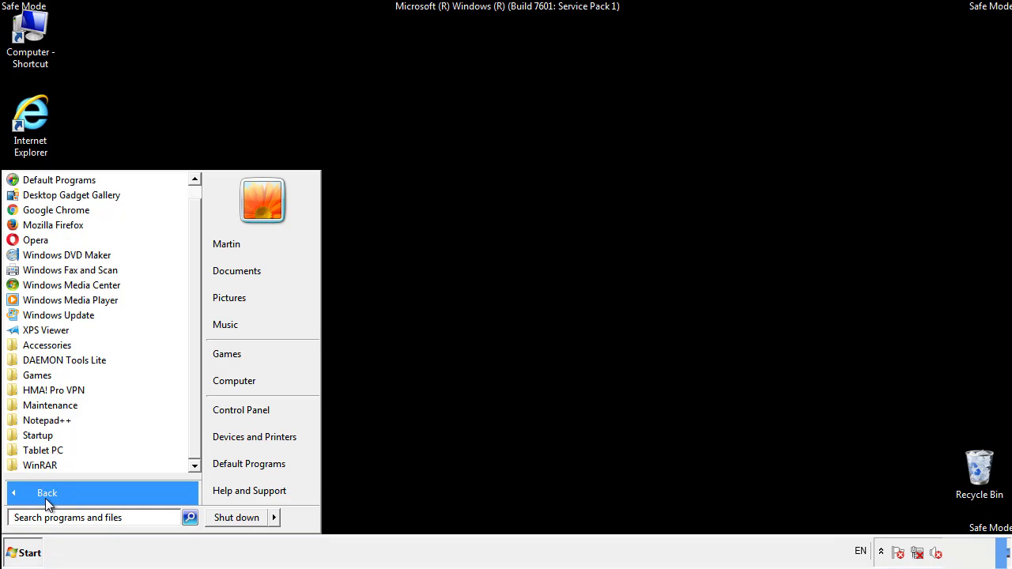
right_click(48, 432)
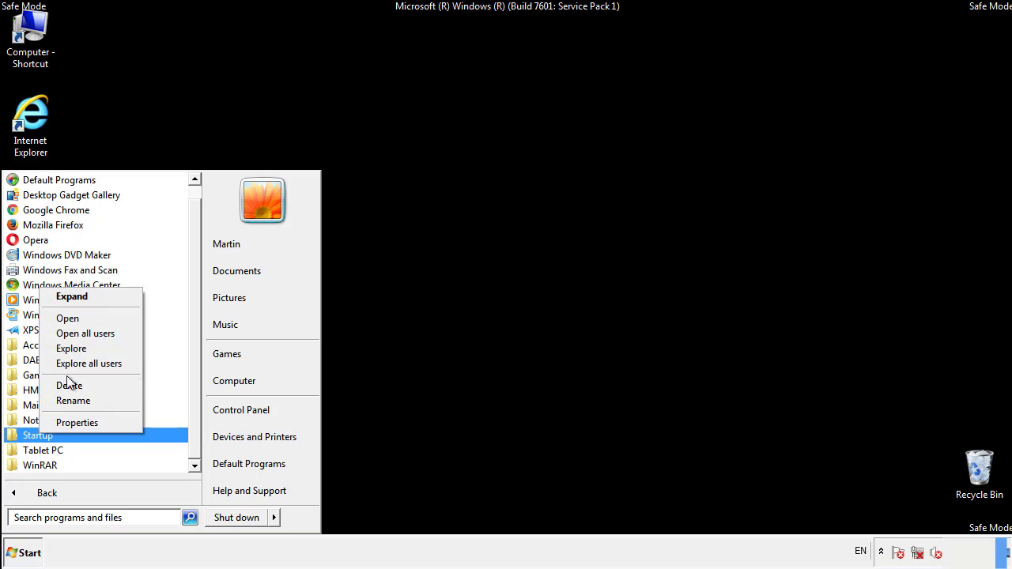
click(77, 318)
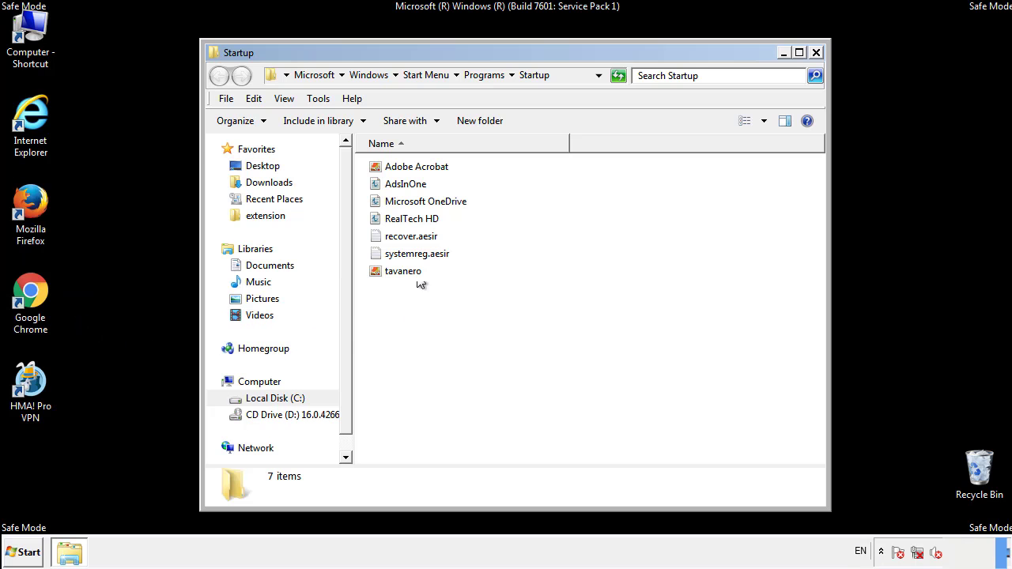
Step: Delete AdsInOne, recover.aesir, systemreg.aesir and tavanero from the Startup folder, confirm moving them to the Recycle Bin, and close the folder
click(411, 184)
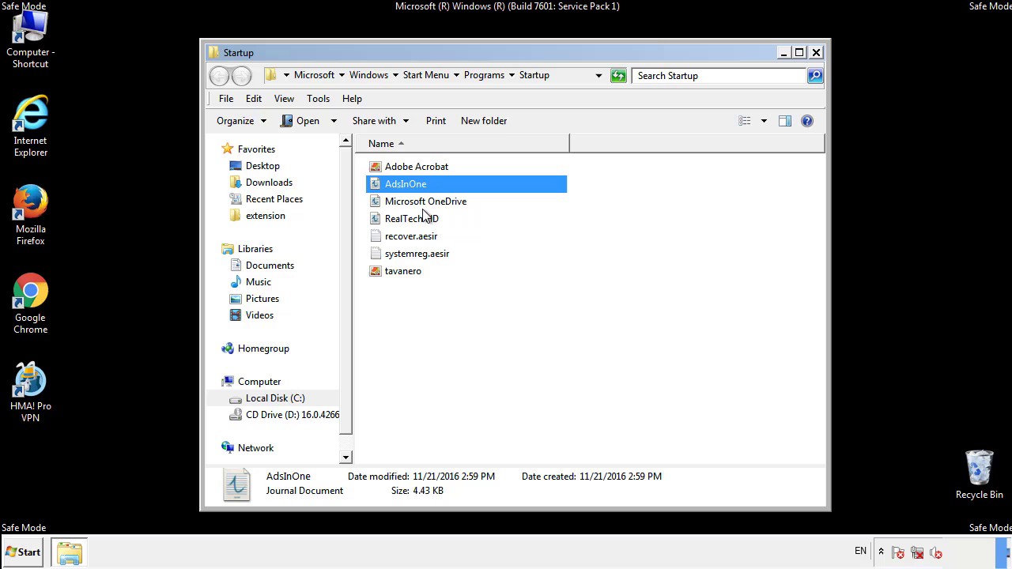
ctrl+click(411, 237)
ctrl+click(419, 254)
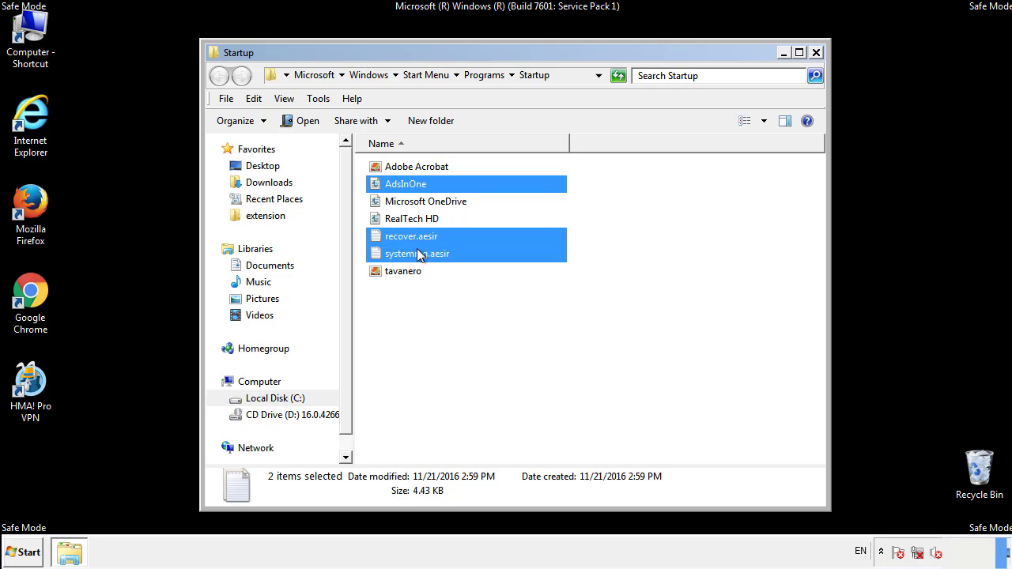
ctrl+click(405, 271)
right_click(400, 272)
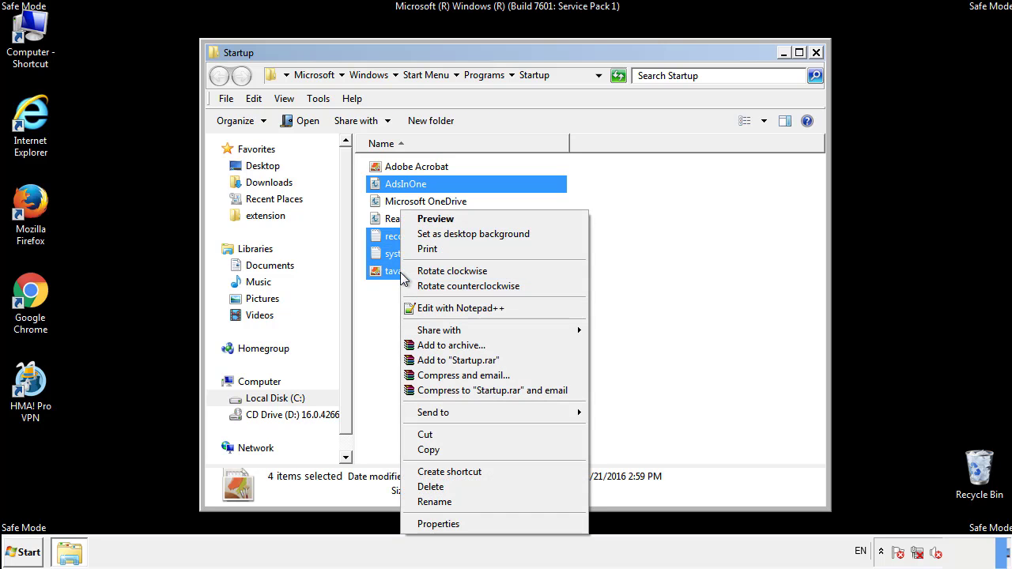
click(427, 487)
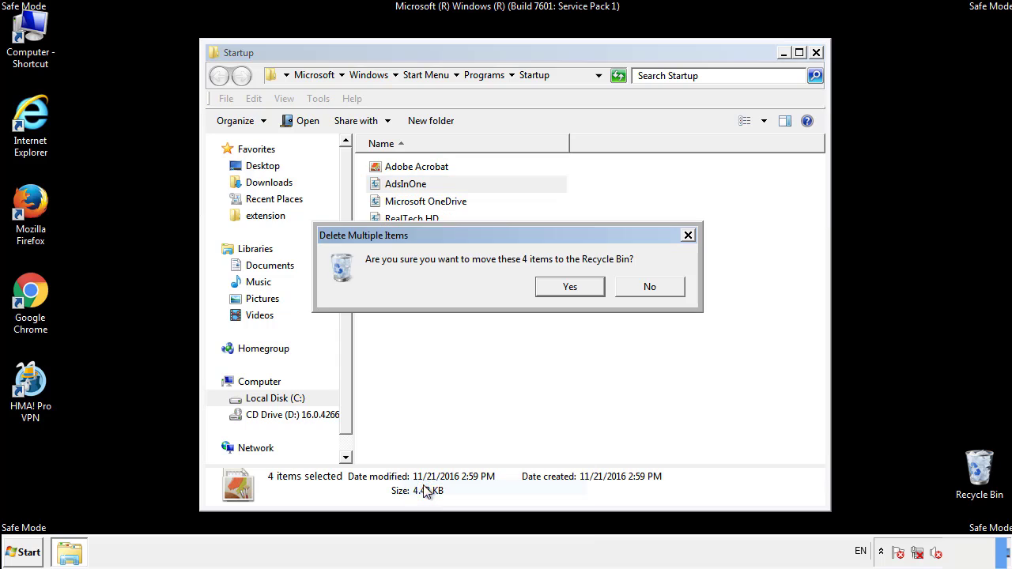
click(563, 286)
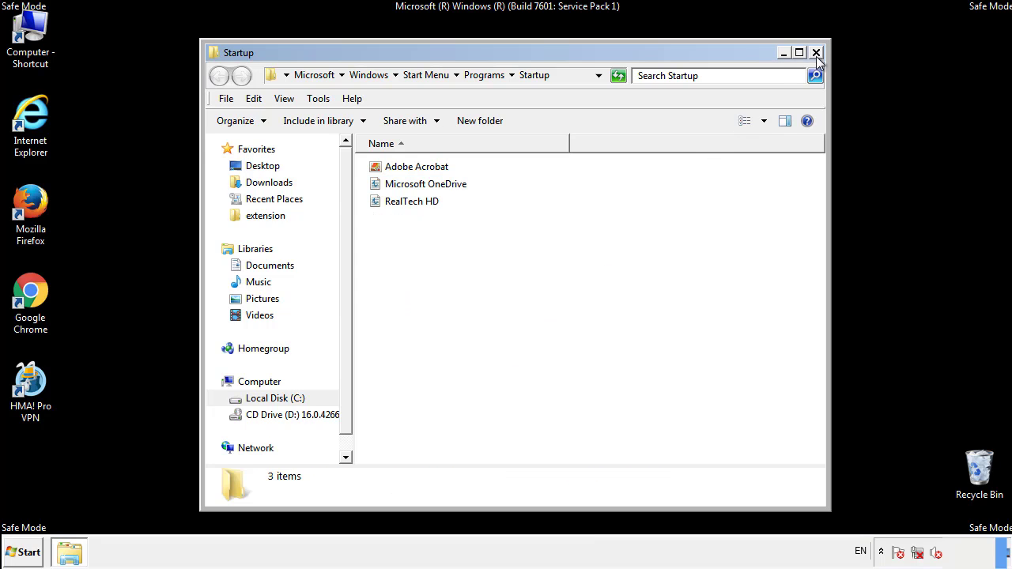
click(816, 49)
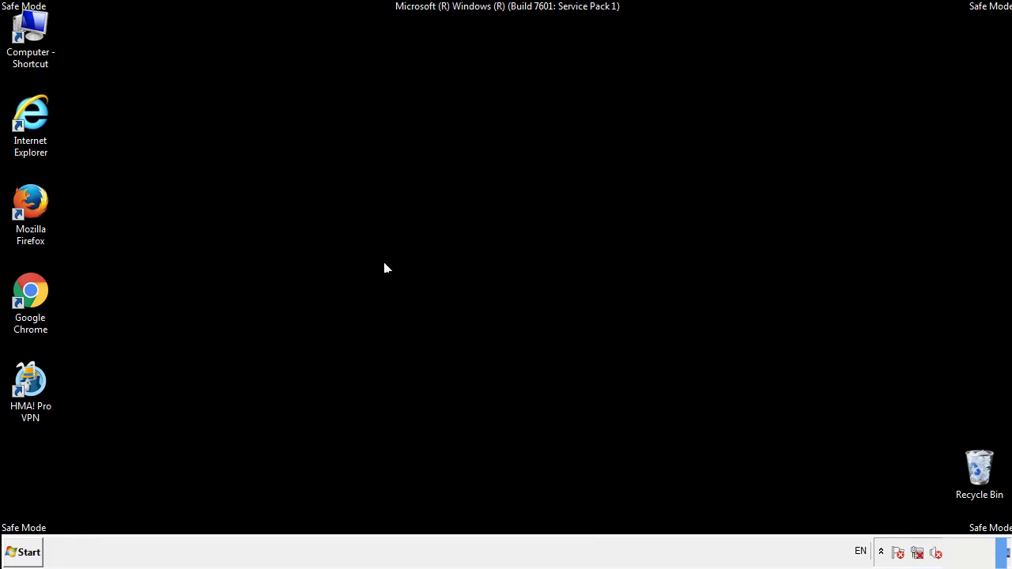
Step: Launch the Registry Editor by searching for regedit
click(24, 554)
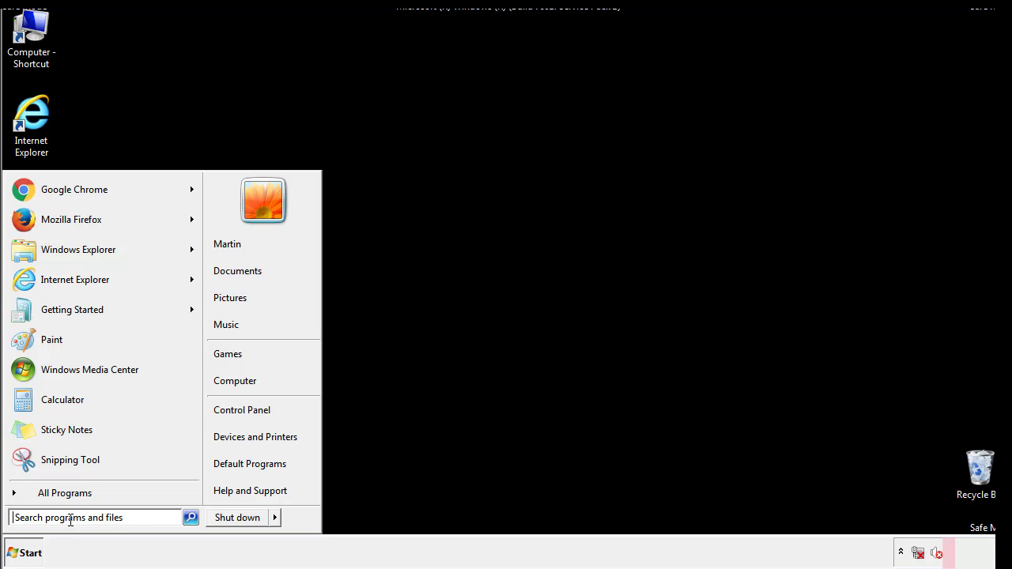
text(reged)
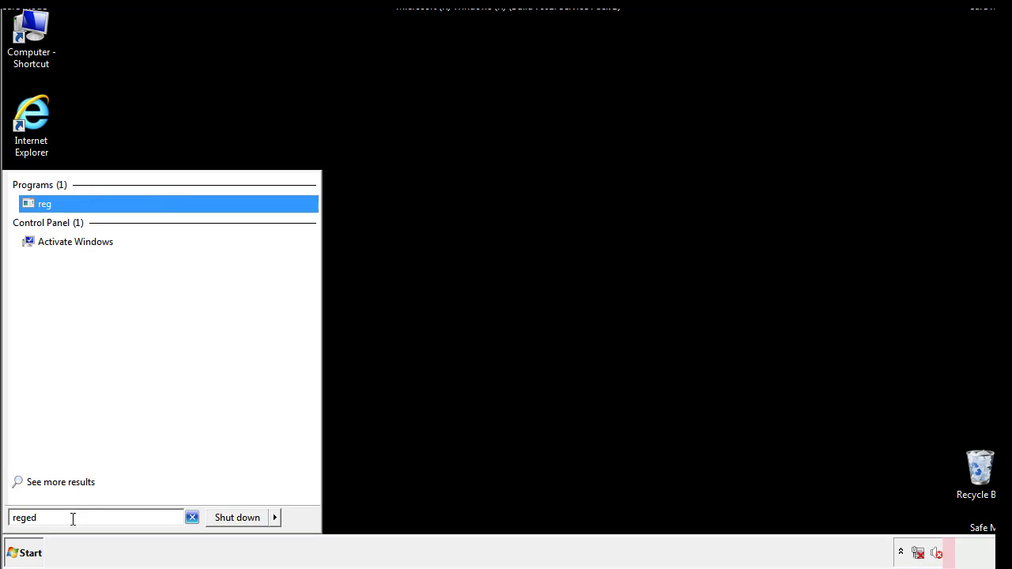
text(it)
key(Return)
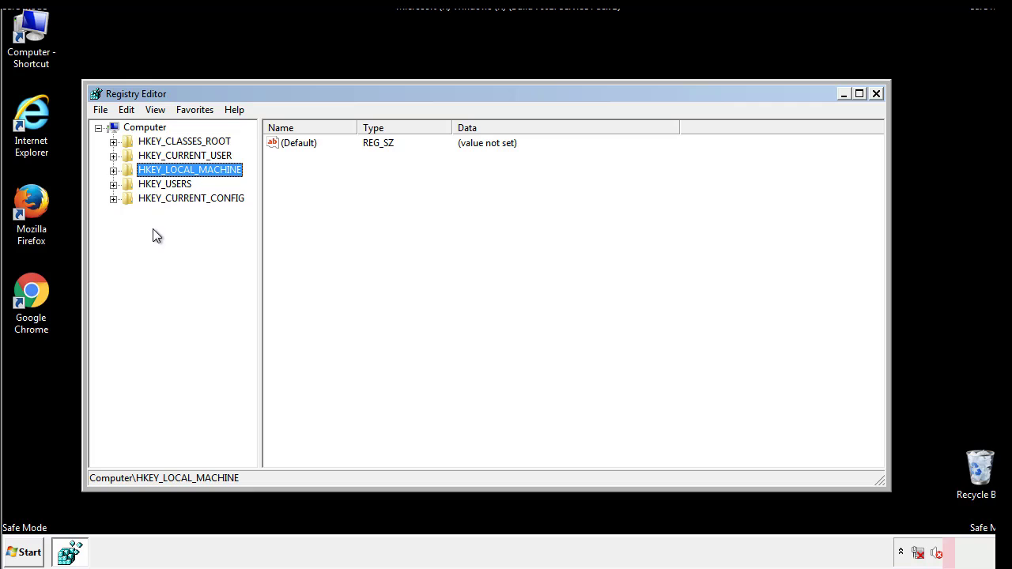
Step: Browse the registry to HKEY_LOCAL_MACHINE\SOFTWARE\Microsoft\Windows\CurrentVersion\Run
click(114, 171)
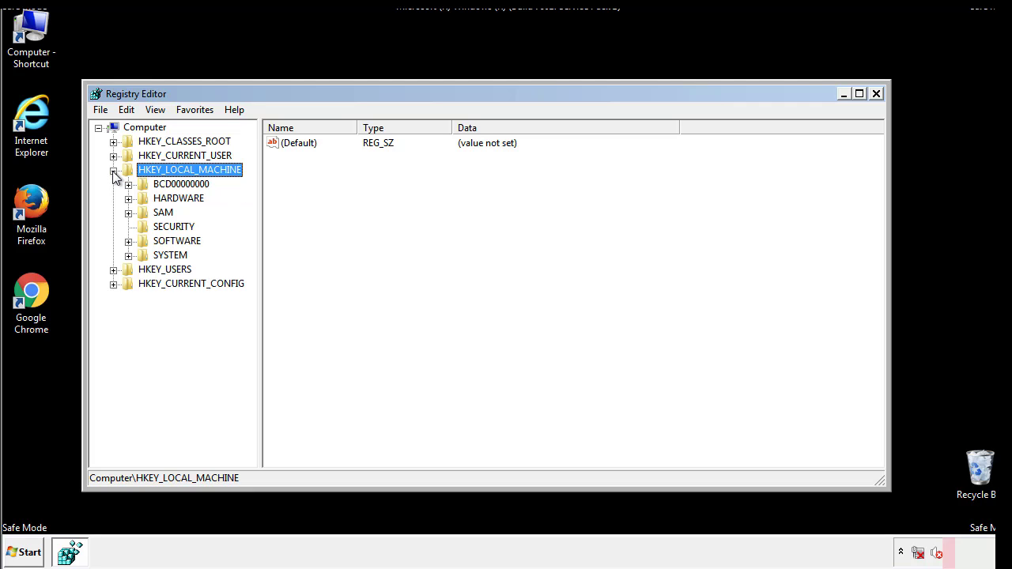
click(128, 241)
drag(249, 234, 251, 262)
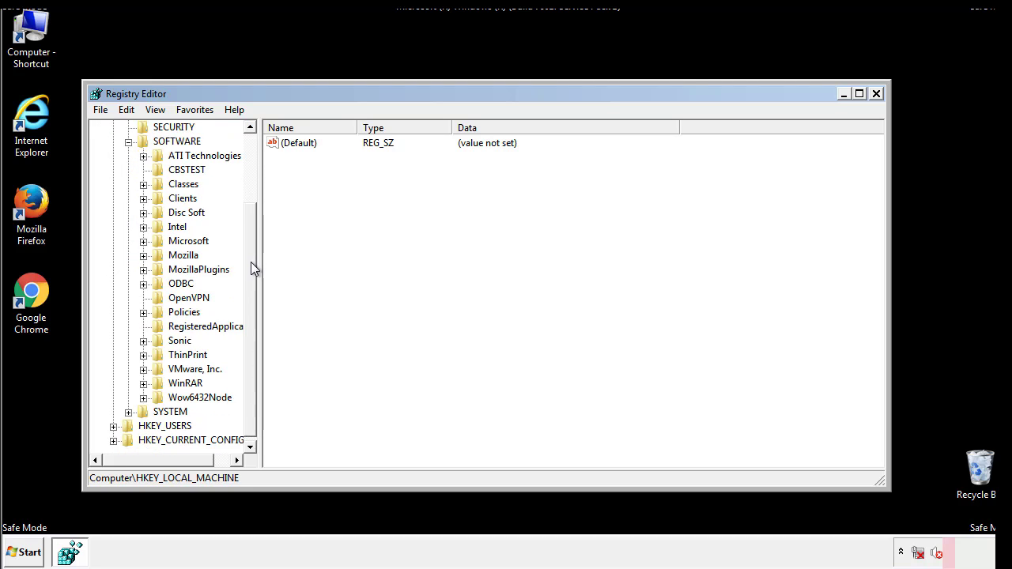
click(143, 241)
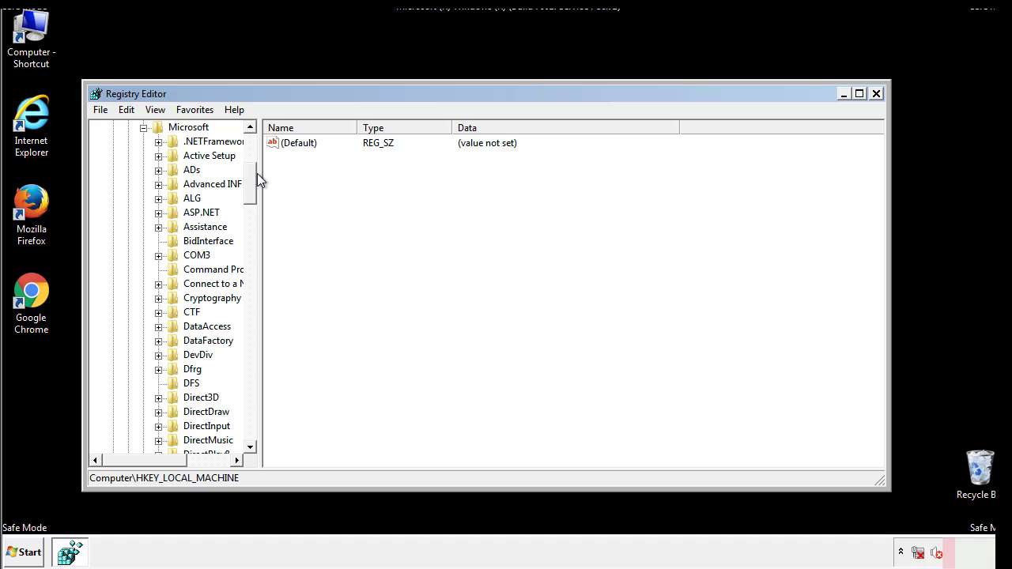
mouse_move(249, 194)
mouse_down()
mouse_move(251, 418)
mouse_move(251, 409)
mouse_up()
click(159, 242)
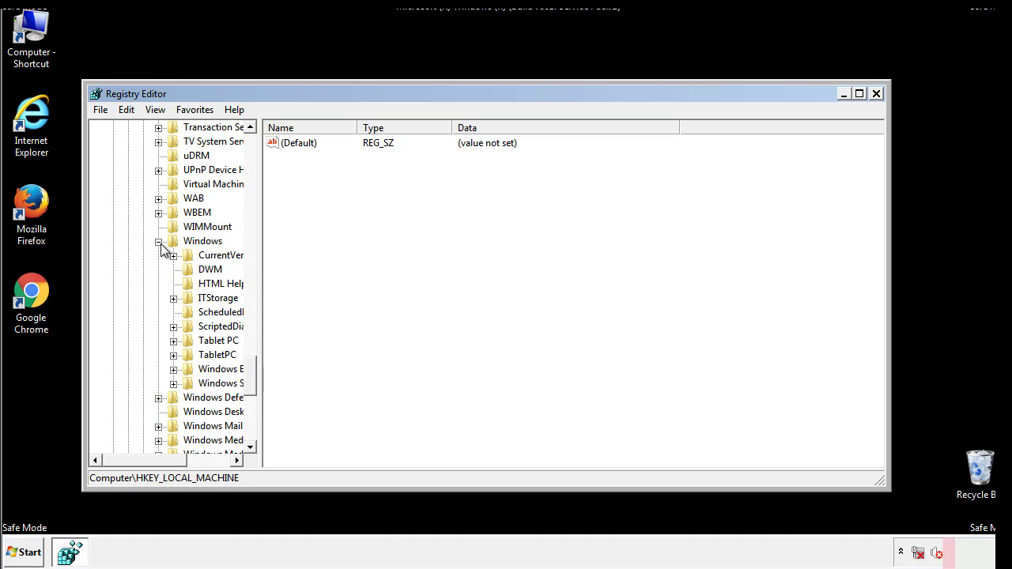
drag(140, 461, 161, 464)
click(130, 255)
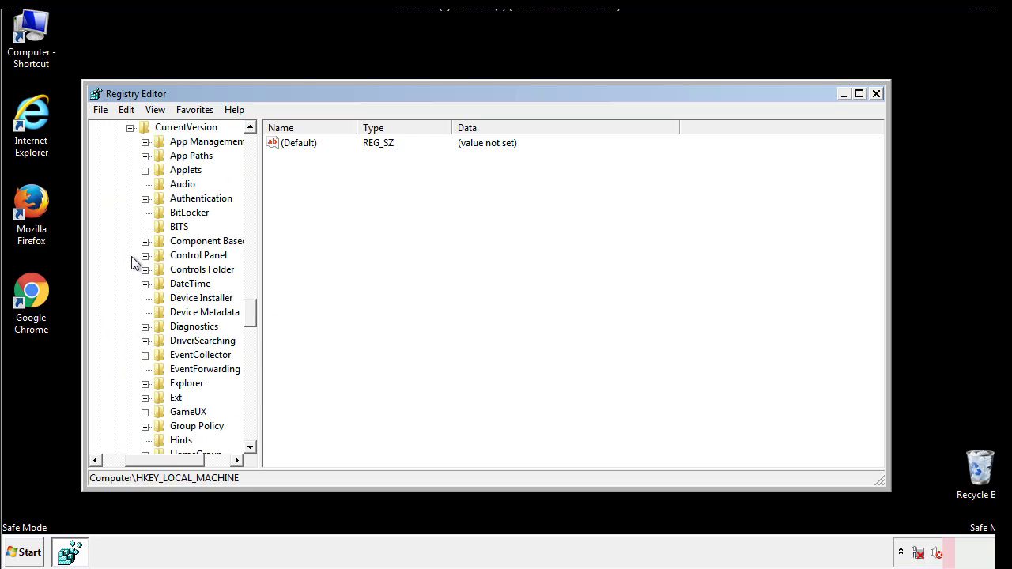
drag(255, 317, 249, 366)
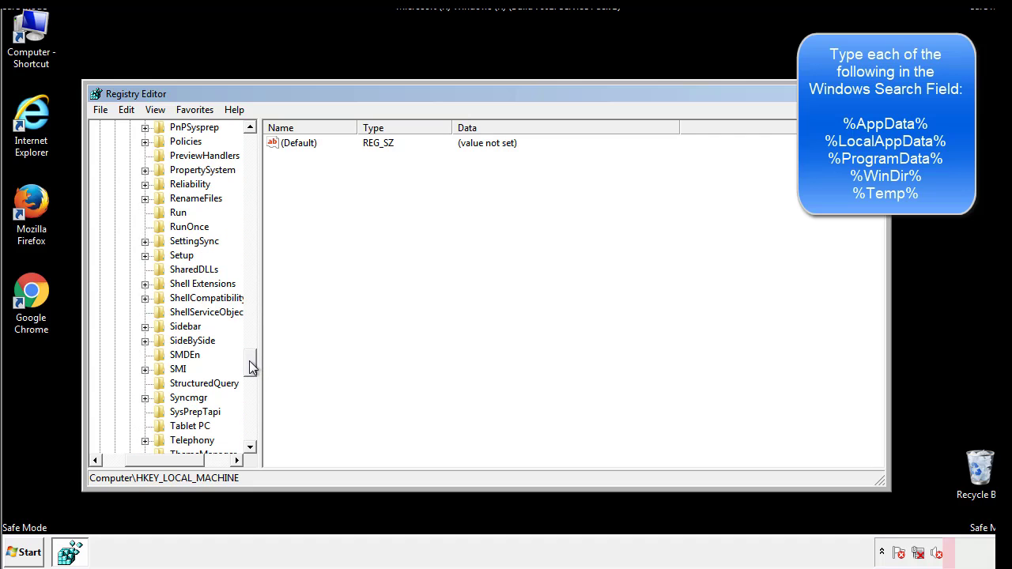
click(164, 213)
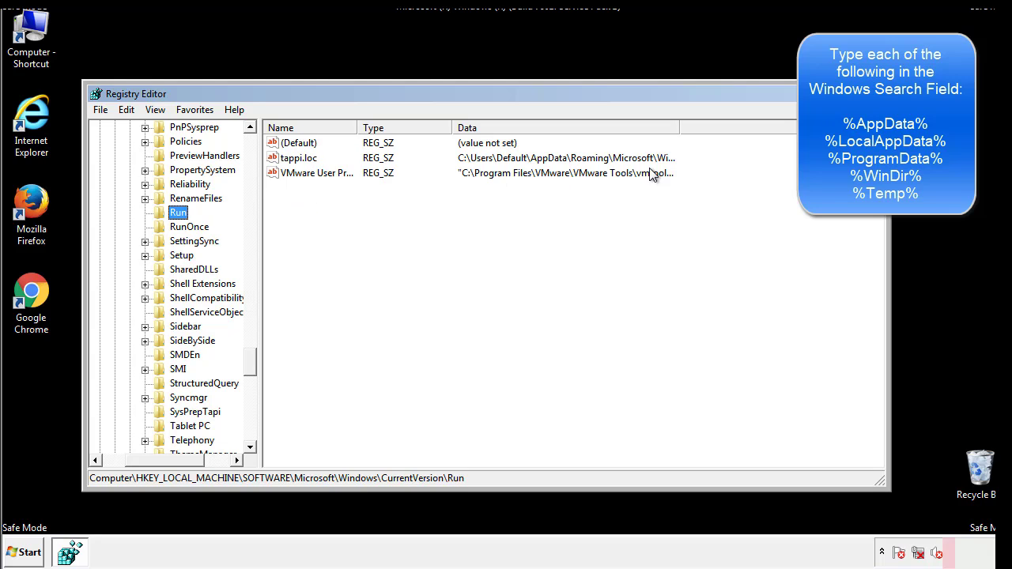
Step: Delete the tappi.loc value from the local machine's Run key and confirm its permanent removal
click(299, 160)
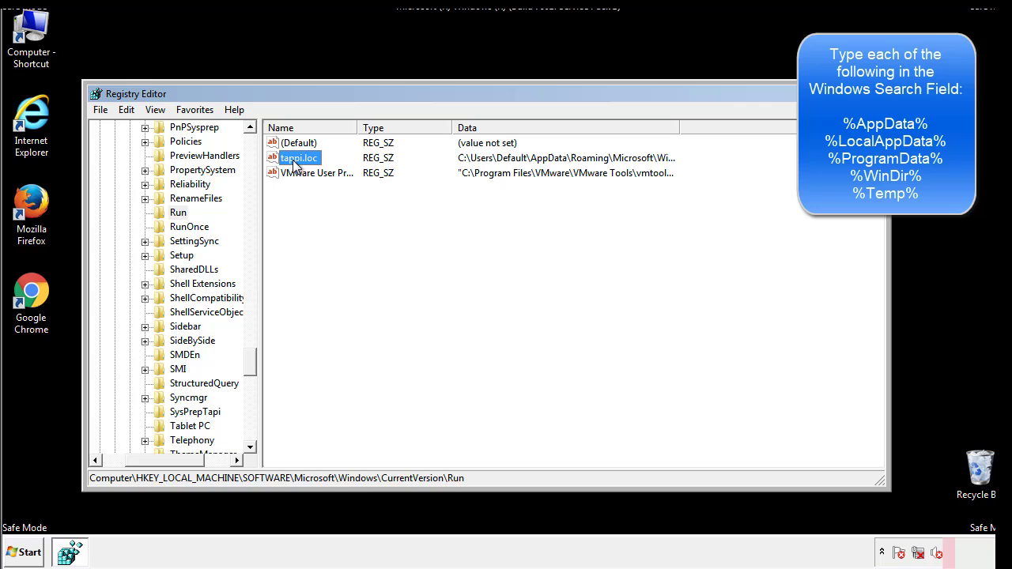
right_click(299, 160)
click(321, 206)
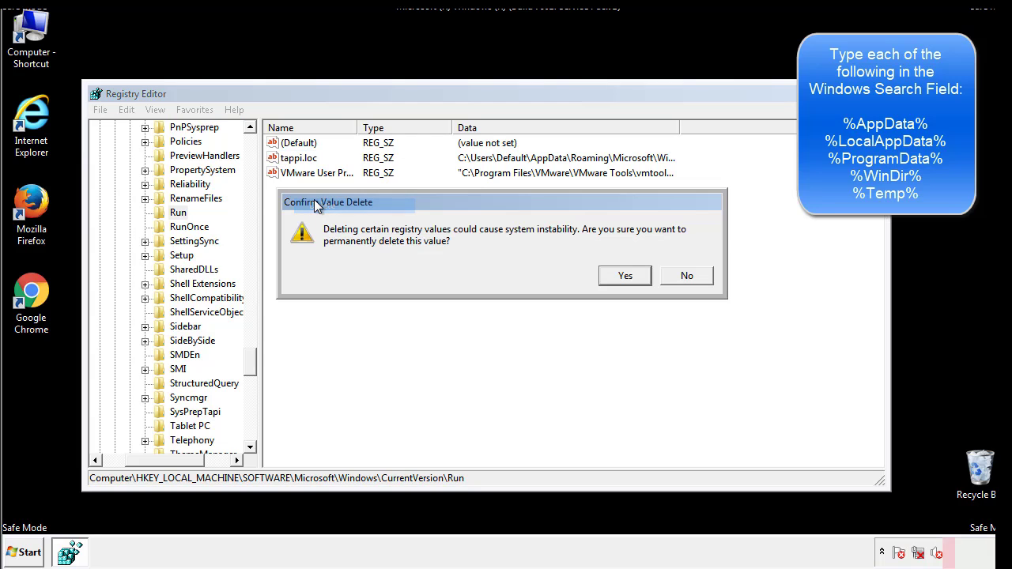
click(616, 278)
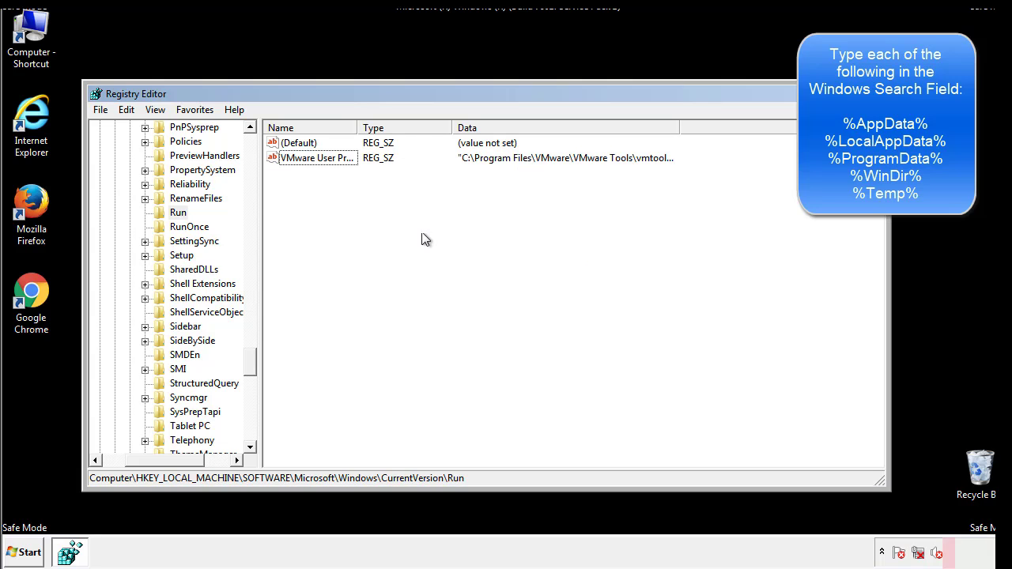
Step: Return to the root of the registry tree and collapse the HKEY_LOCAL_MACHINE branch
scroll(250, 364, down, 1)
drag(250, 370, 253, 431)
drag(168, 463, 123, 469)
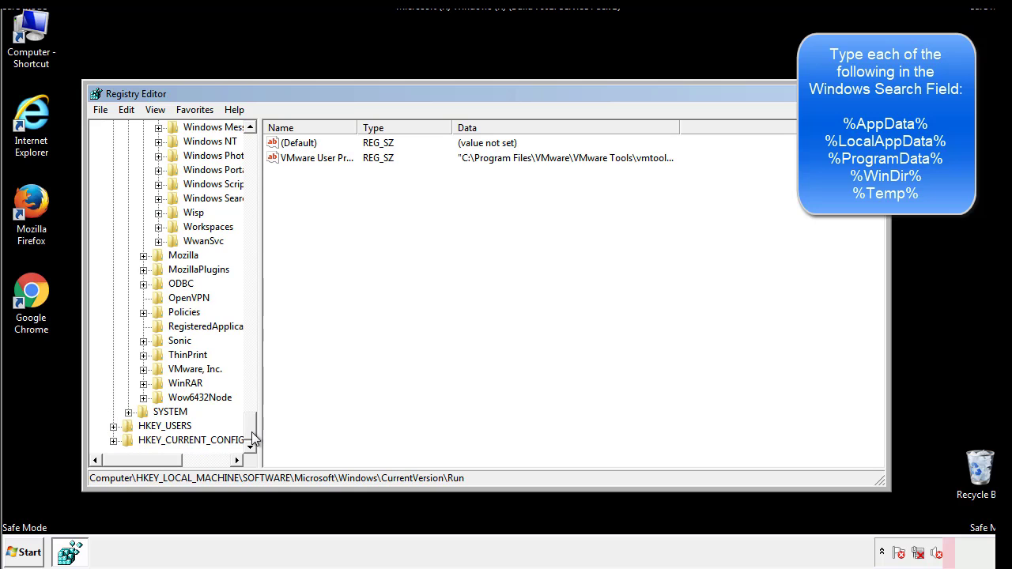
drag(253, 435, 257, 150)
click(113, 170)
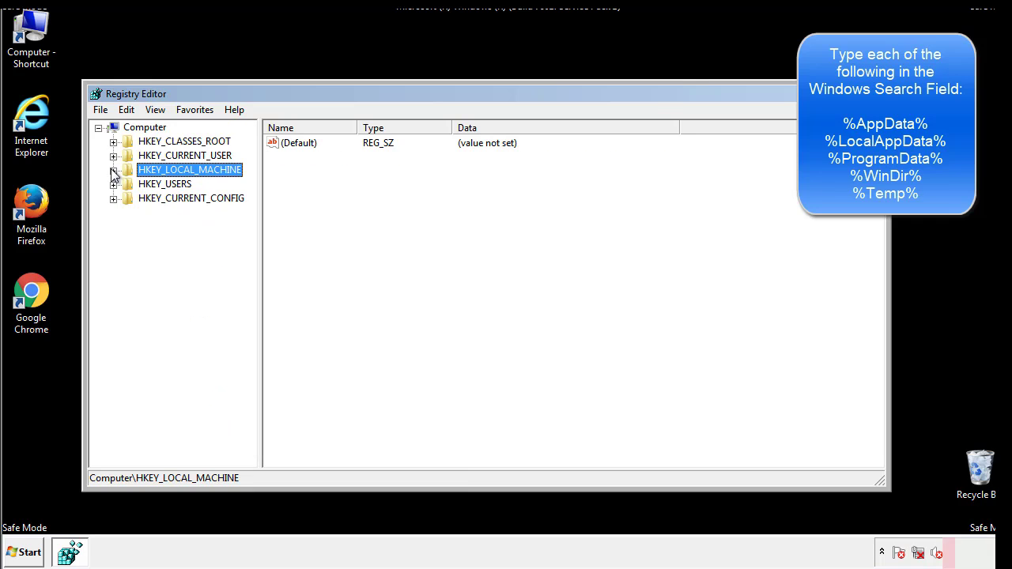
Step: Browse to HKEY_CURRENT_USER\Software\Microsoft\Windows\CurrentVersion\Run and examine its startup values
click(113, 156)
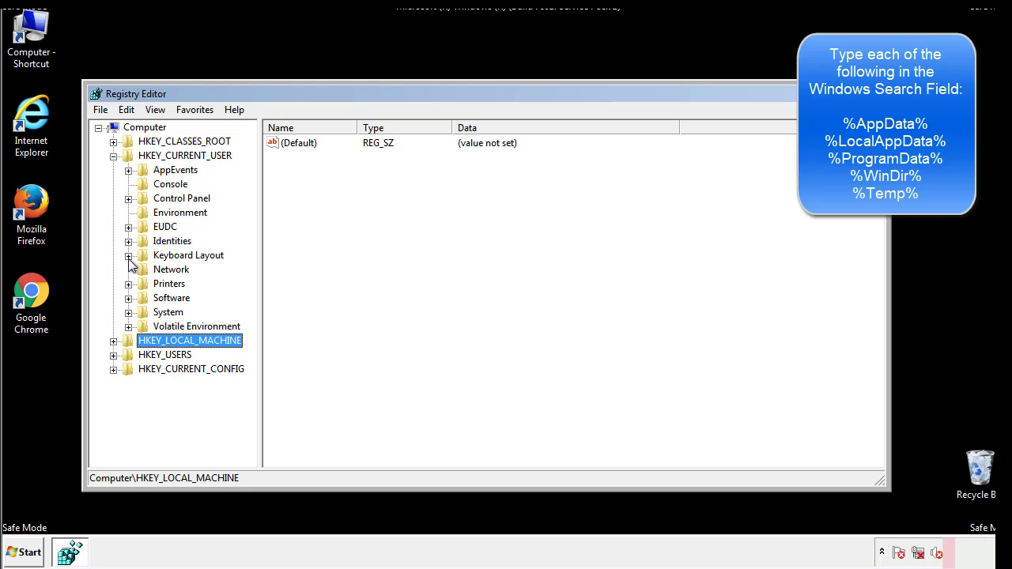
click(128, 299)
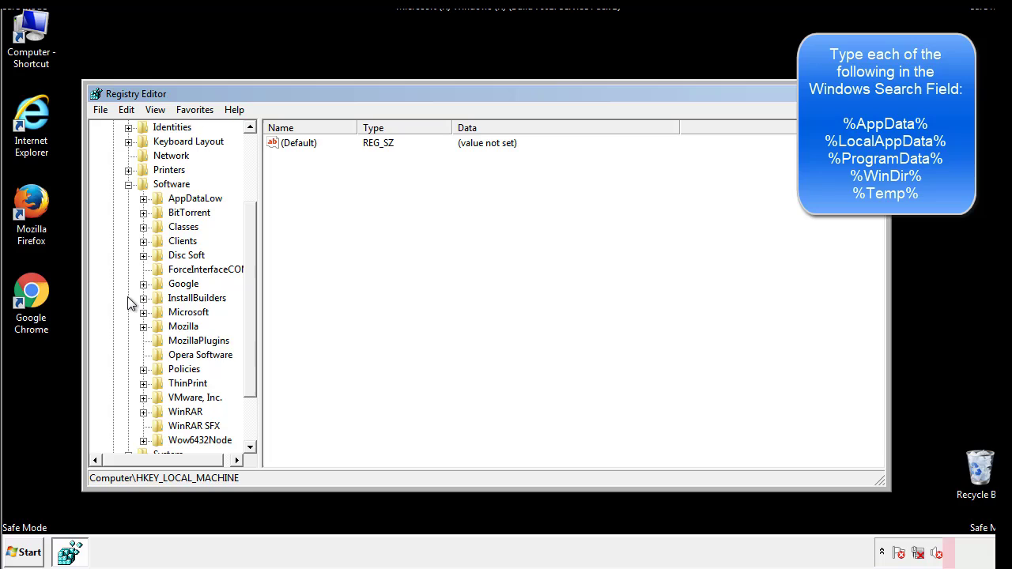
drag(248, 287, 248, 301)
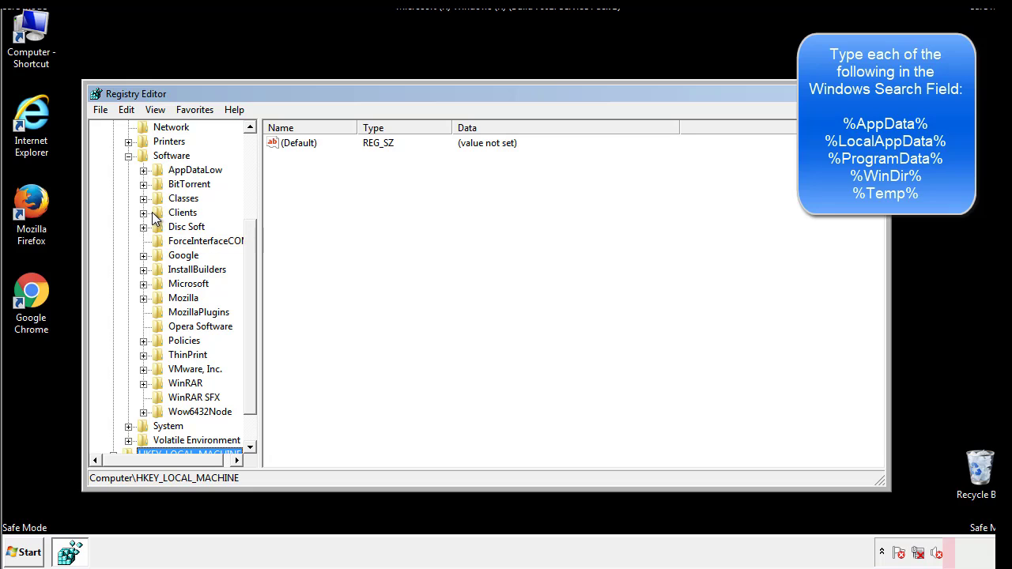
click(143, 284)
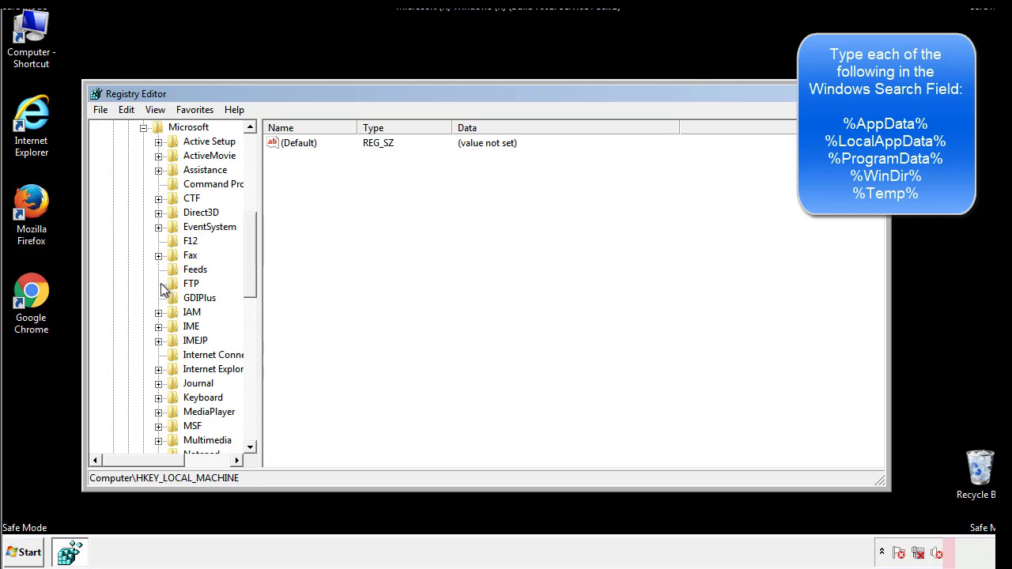
drag(249, 230, 249, 329)
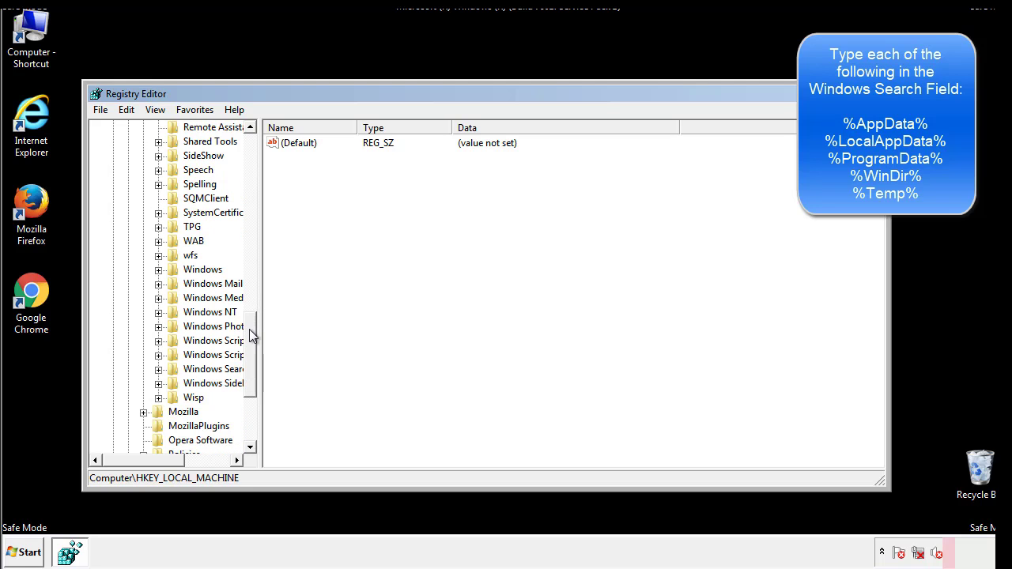
click(159, 270)
click(173, 284)
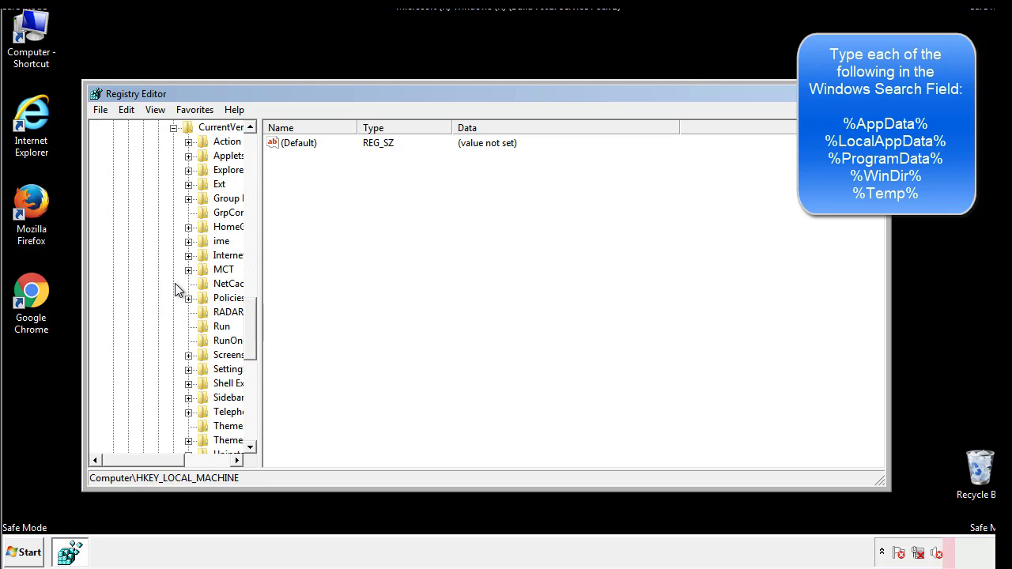
drag(153, 464, 177, 460)
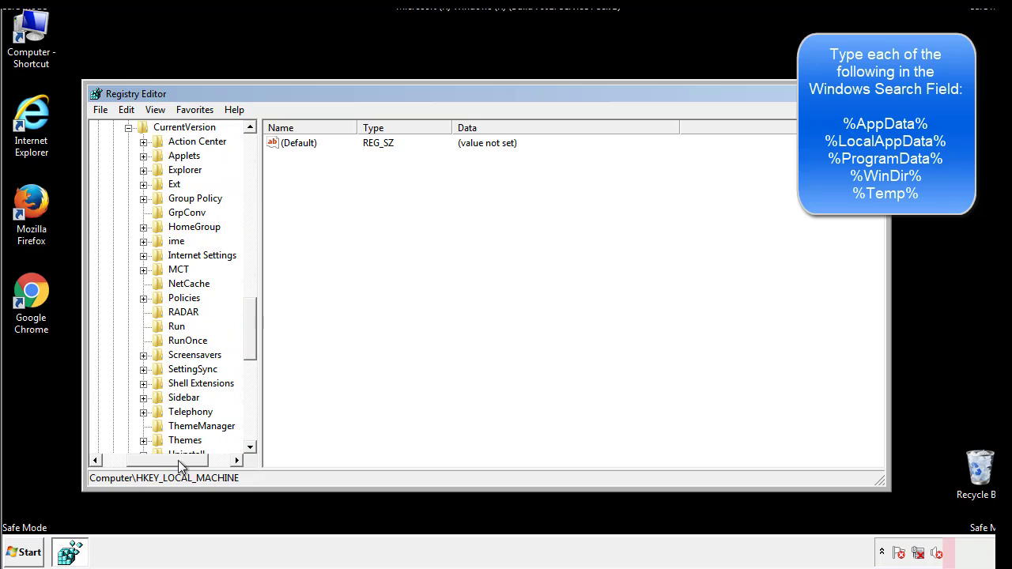
click(174, 326)
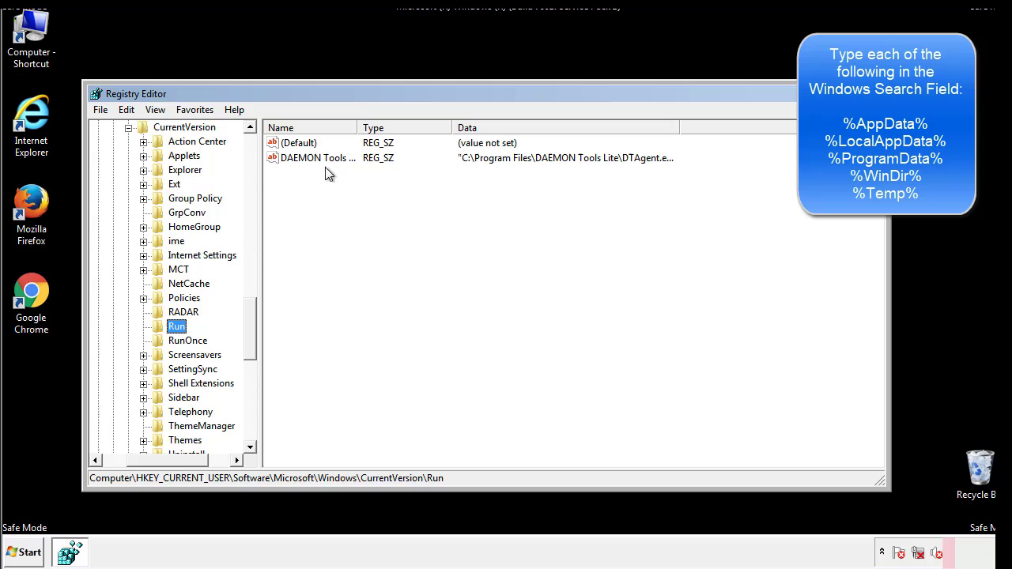
click(316, 143)
Step: Collapse the Windows key under the current user's Microsoft branch and return to the start of the registry tree
drag(167, 458, 145, 460)
drag(256, 344, 250, 330)
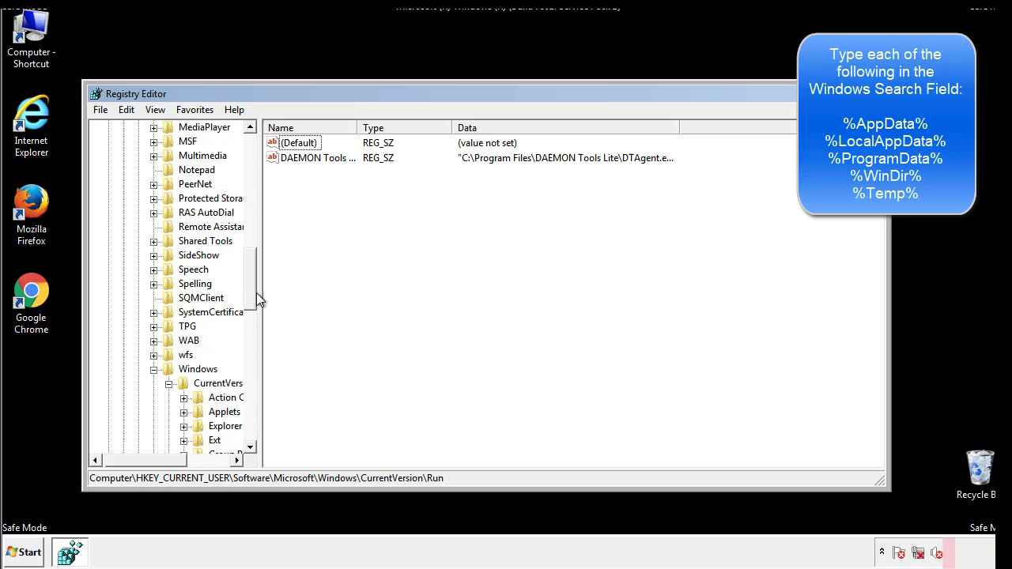
click(153, 370)
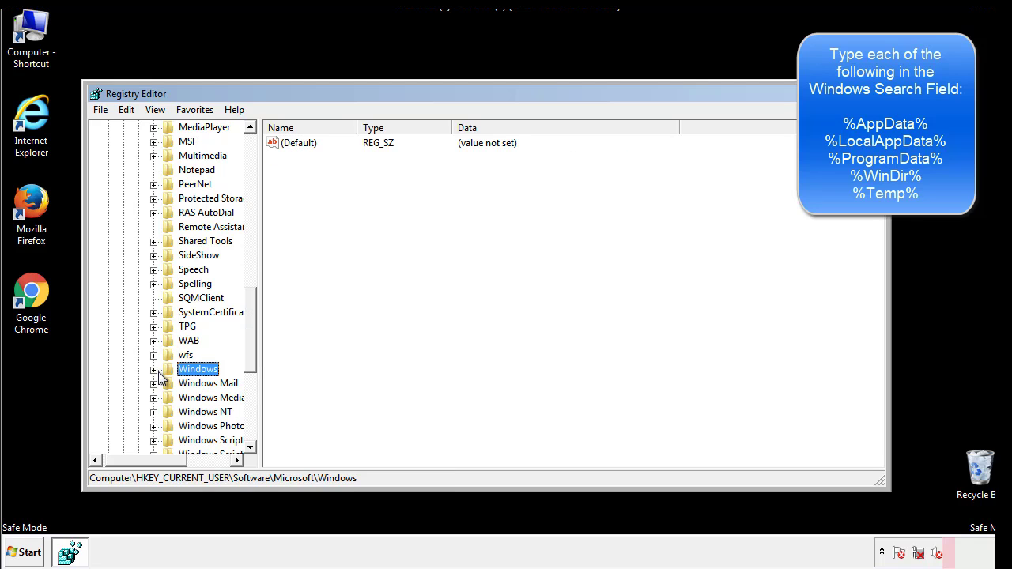
drag(254, 352, 254, 195)
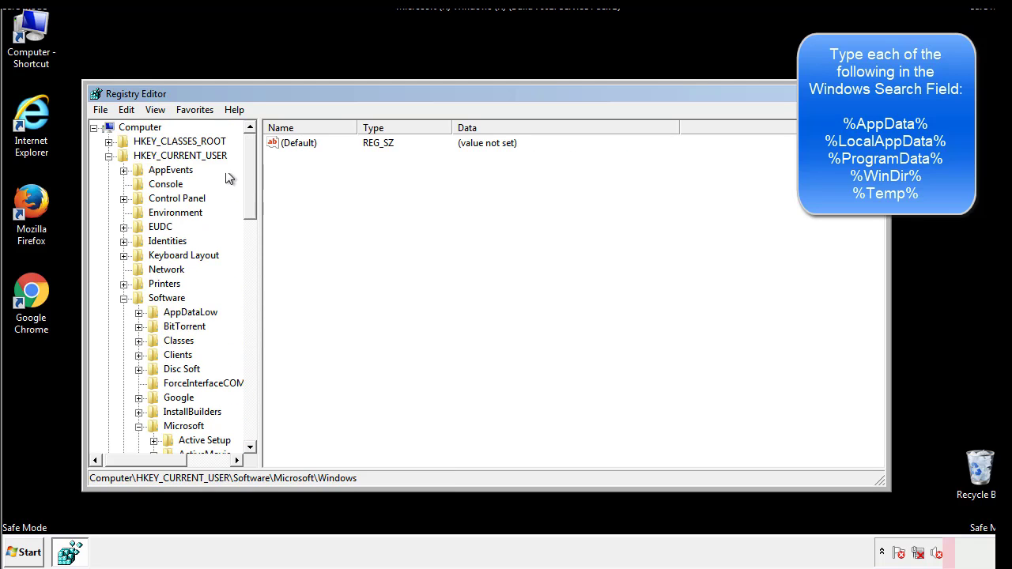
Step: Search the registry's keys, values and data for %temp%
click(129, 111)
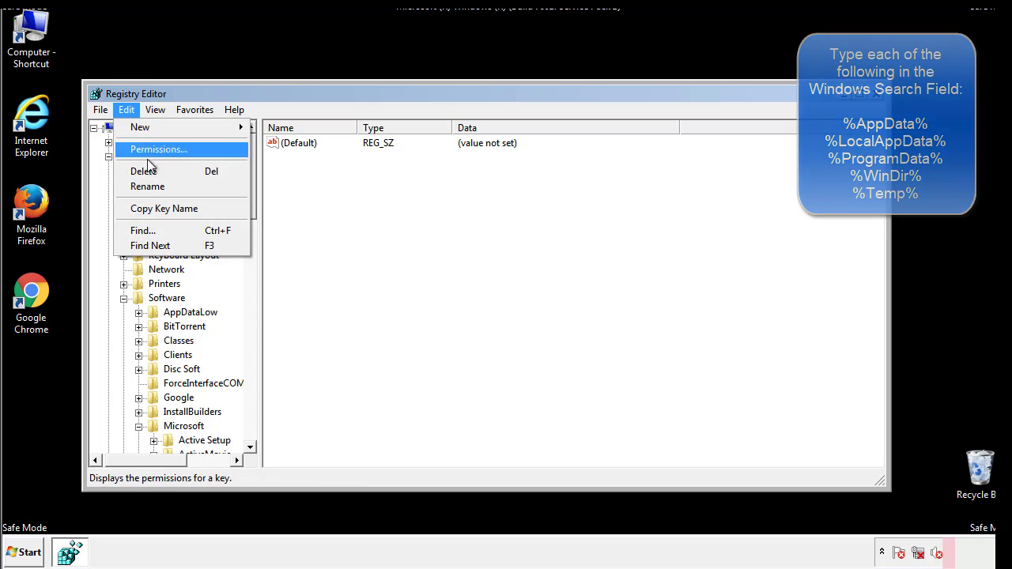
click(143, 230)
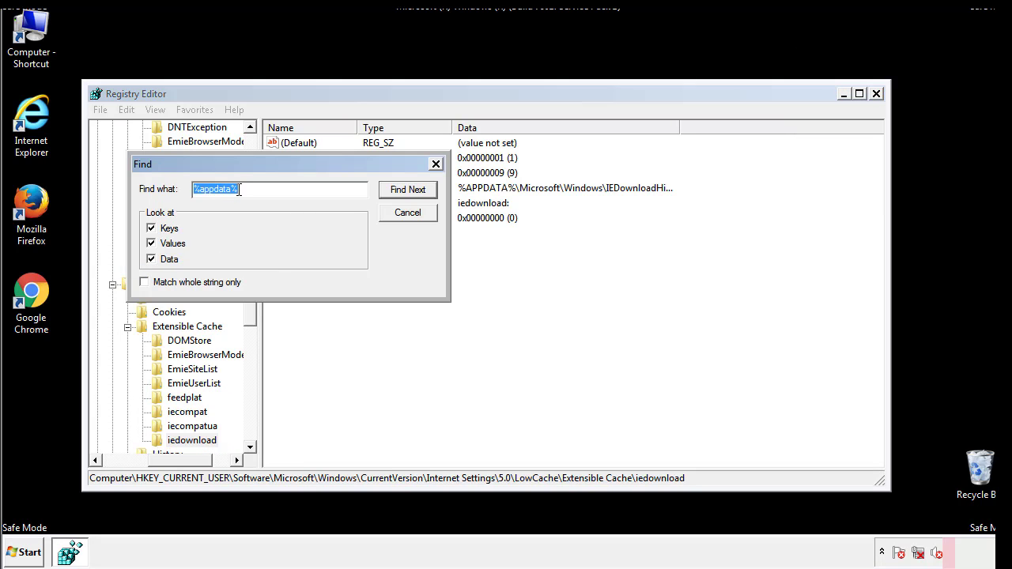
text(%temp%)
key(Return)
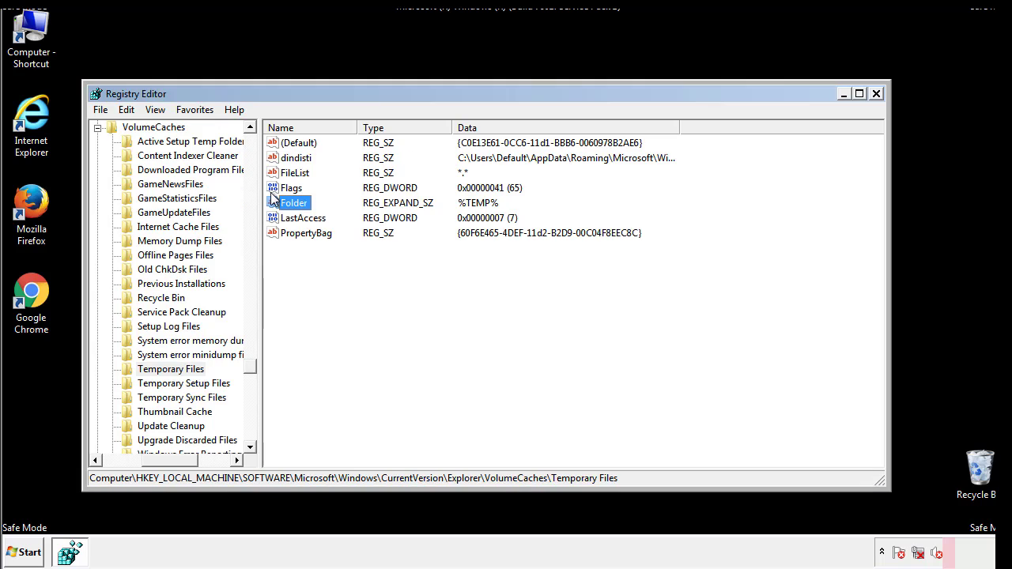
Step: Delete all values in the VolumeCaches\Temporary Files registry key and close the Registry Editor
click(413, 276)
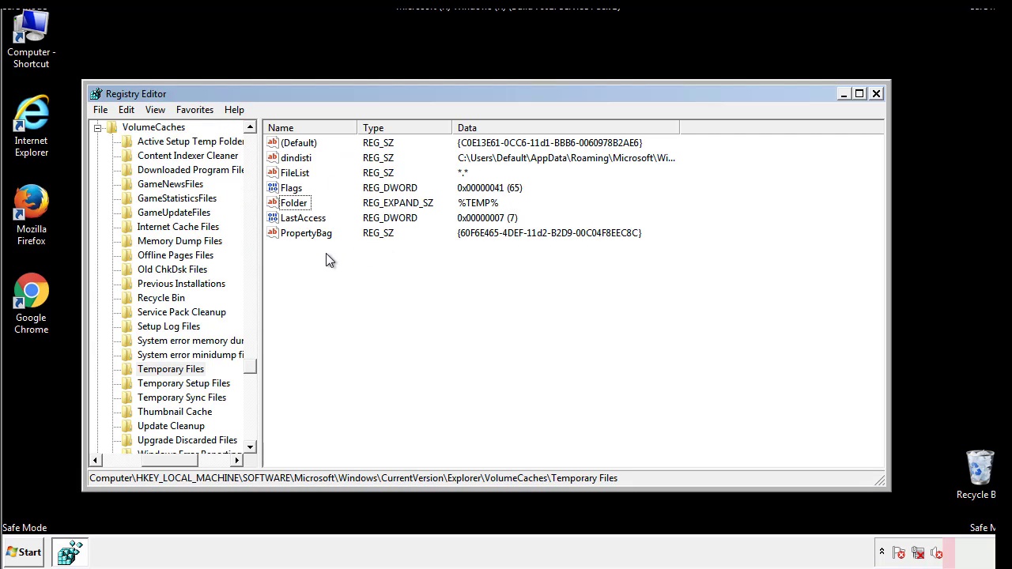
drag(326, 254, 287, 146)
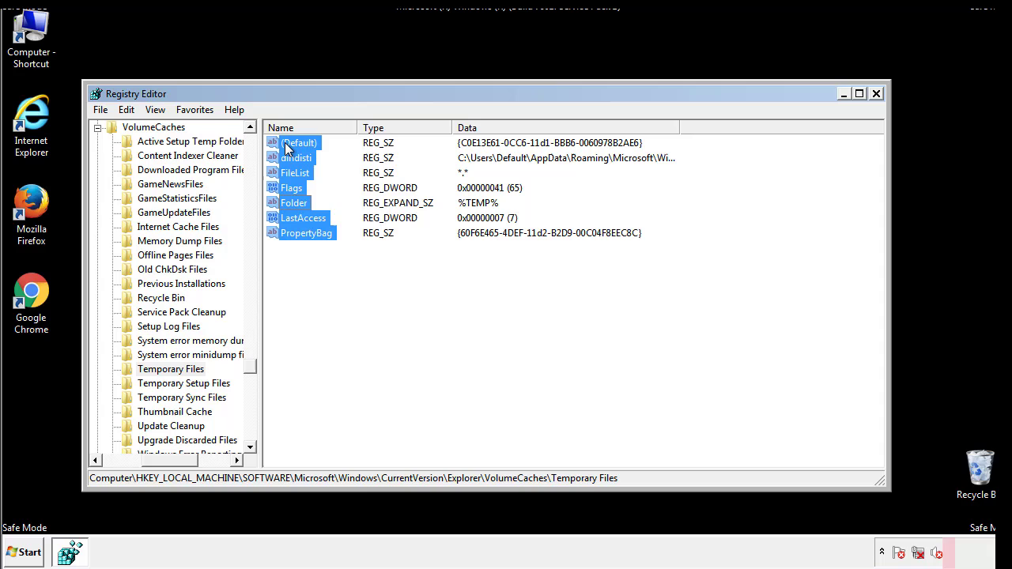
right_click(289, 149)
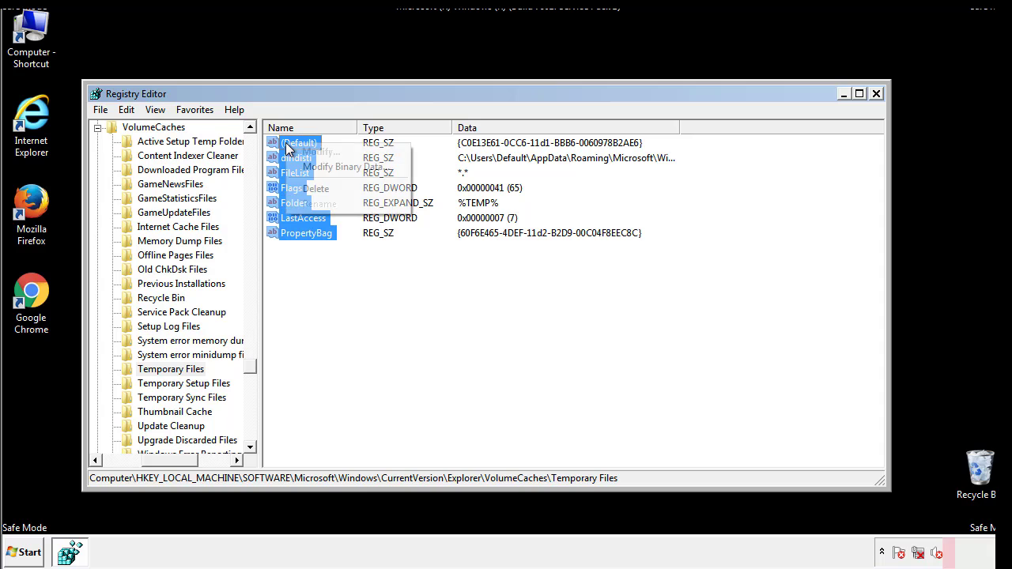
click(309, 188)
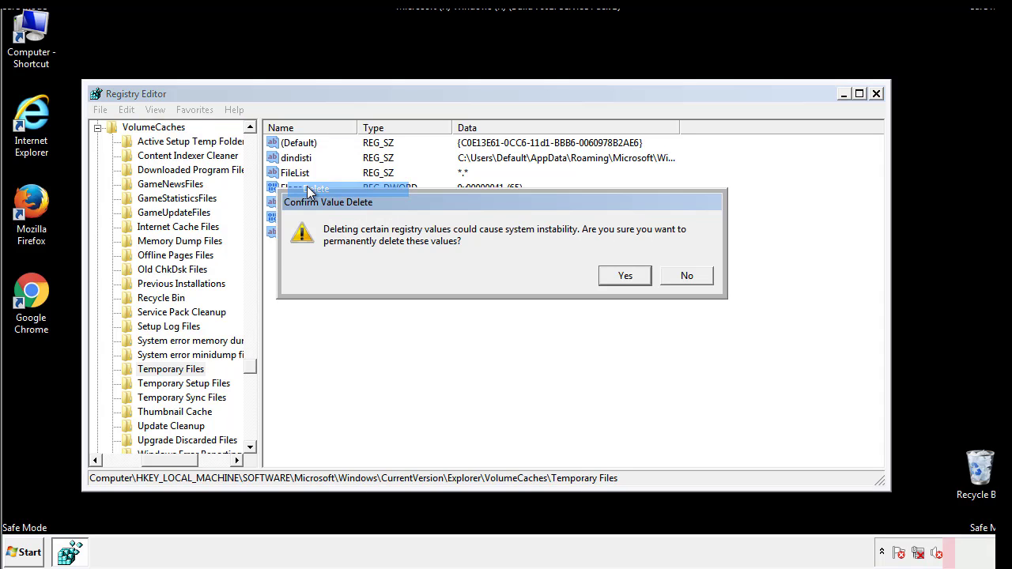
click(632, 276)
click(353, 195)
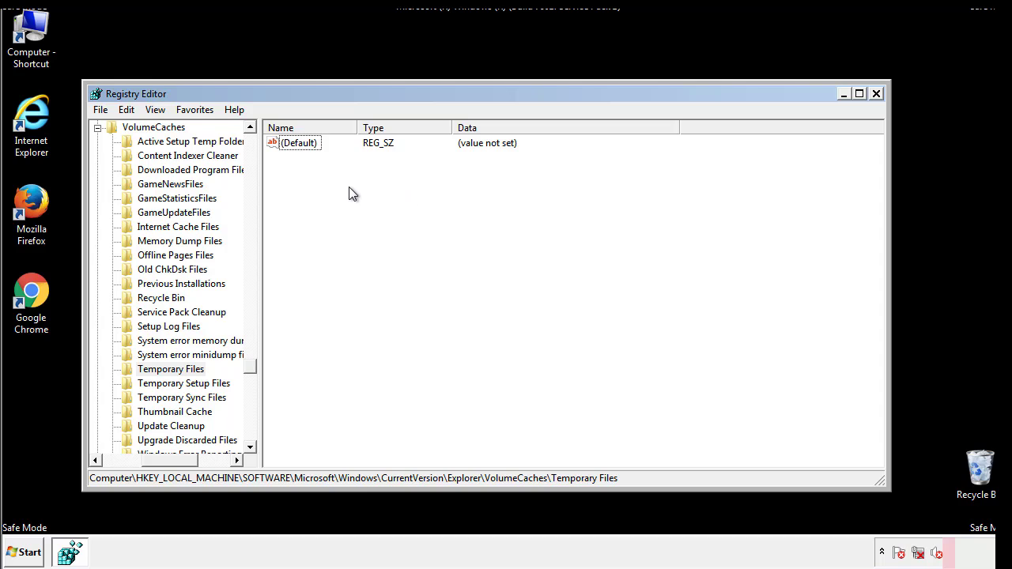
click(877, 94)
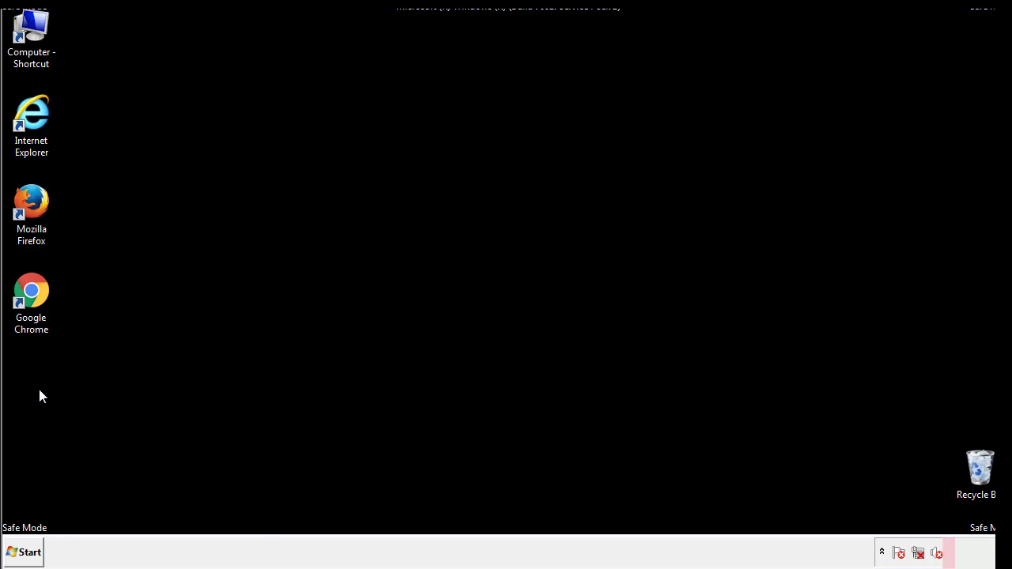
Step: Search for msconfig from Start and open System Configuration
click(19, 554)
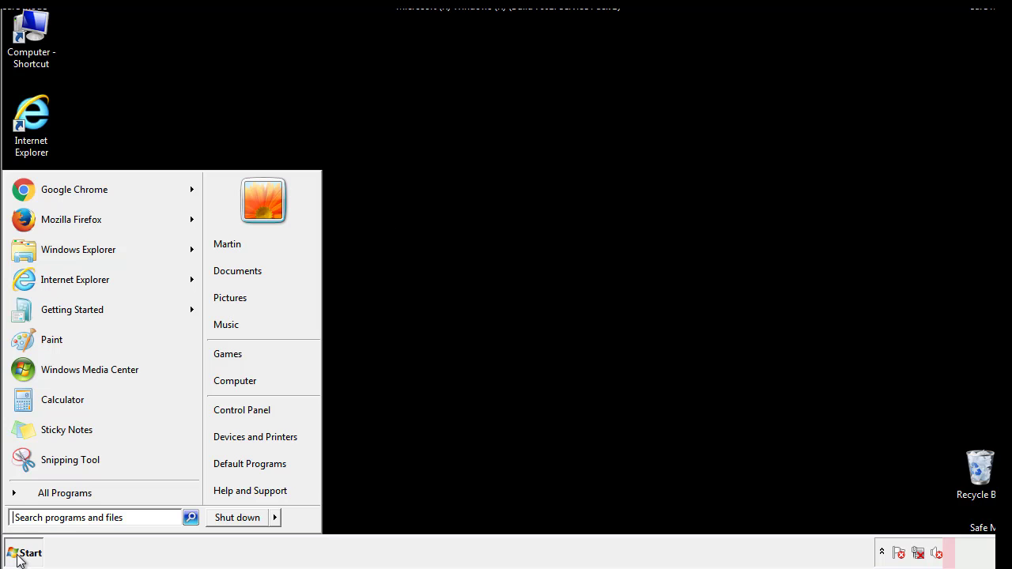
click(55, 517)
text(mscon)
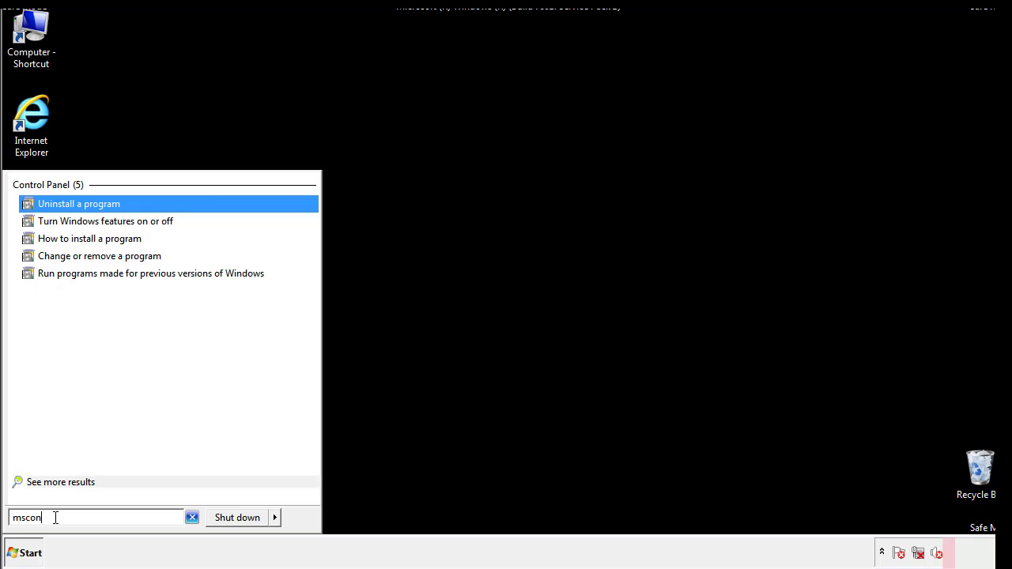
text(fig)
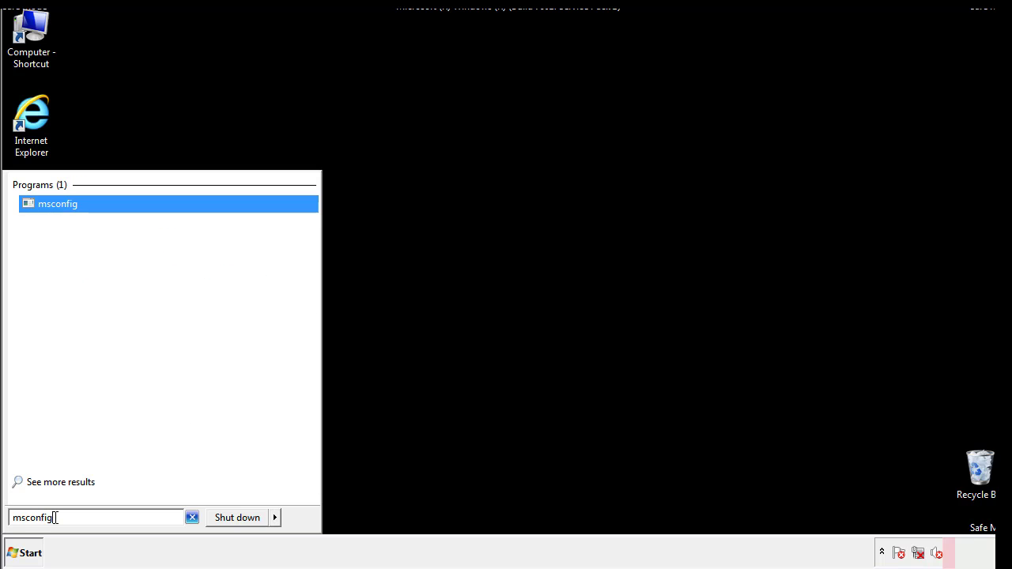
key(Return)
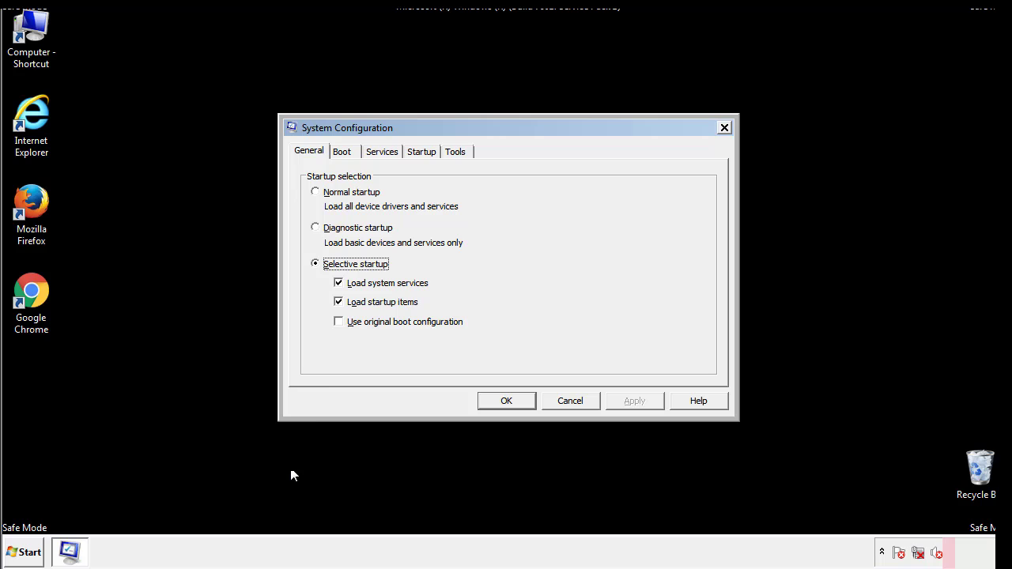
Step: Turn off Safe boot in the boot options, apply the change and restart the computer
click(346, 151)
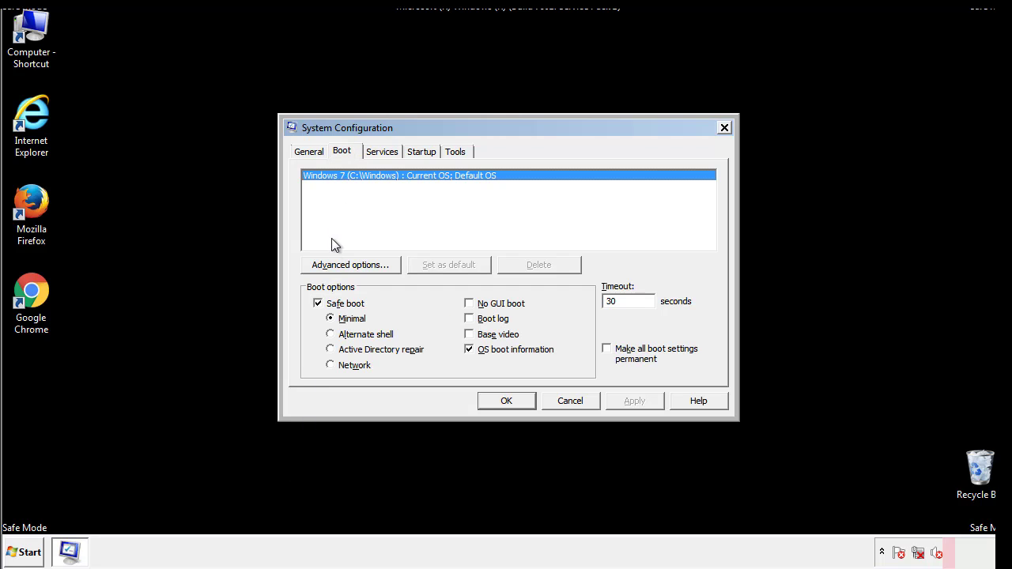
click(319, 304)
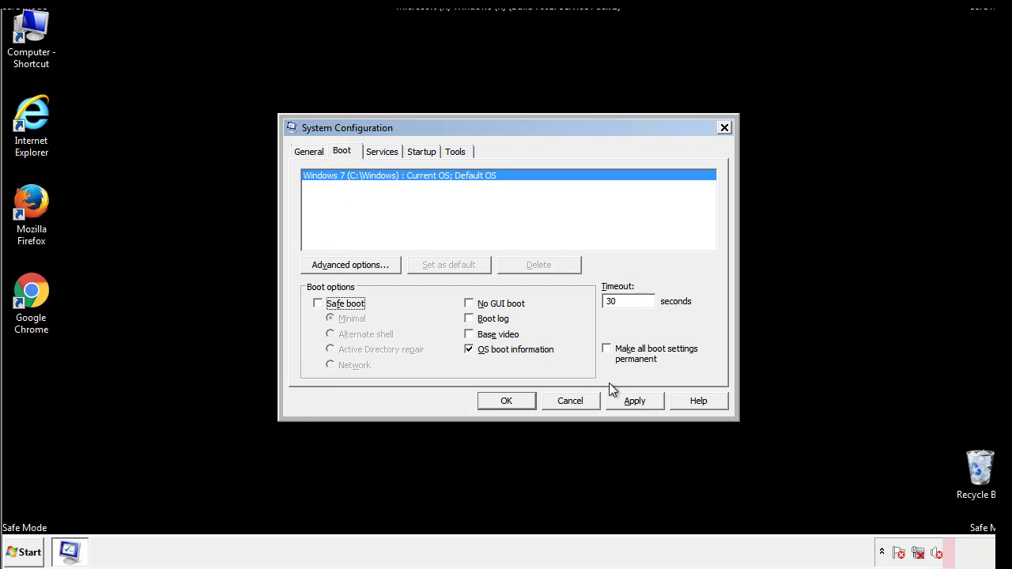
click(636, 400)
click(505, 404)
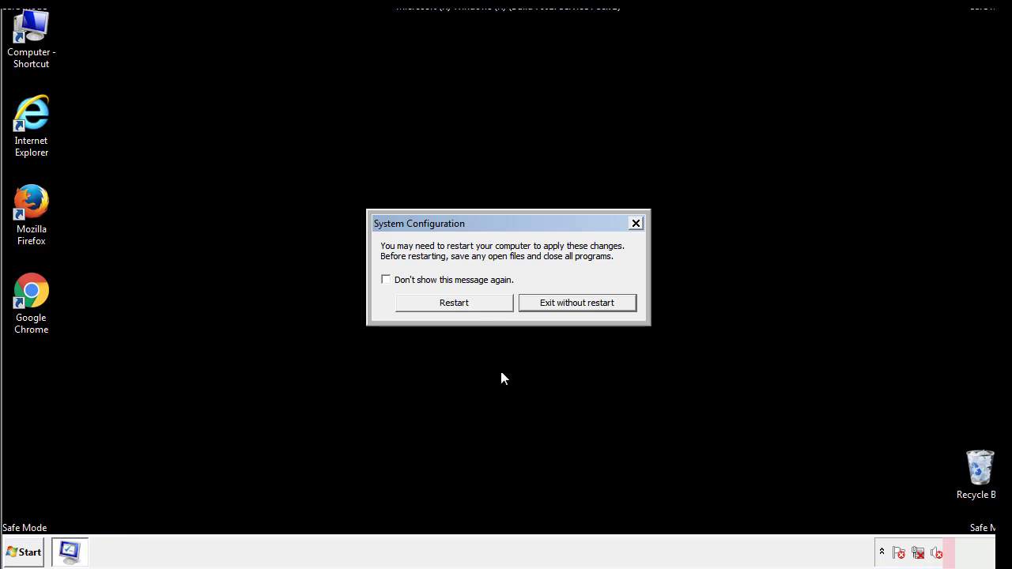
click(468, 307)
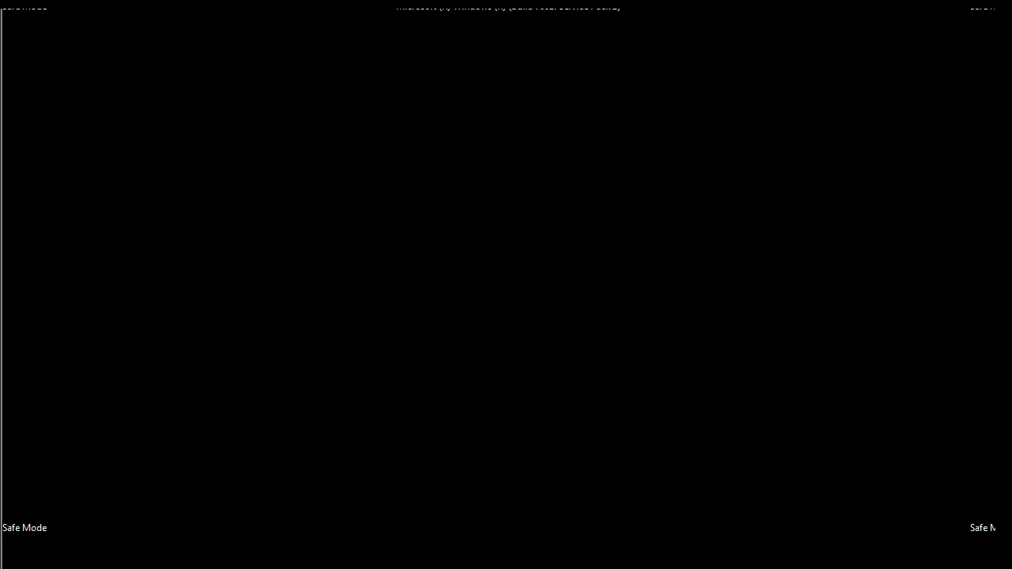